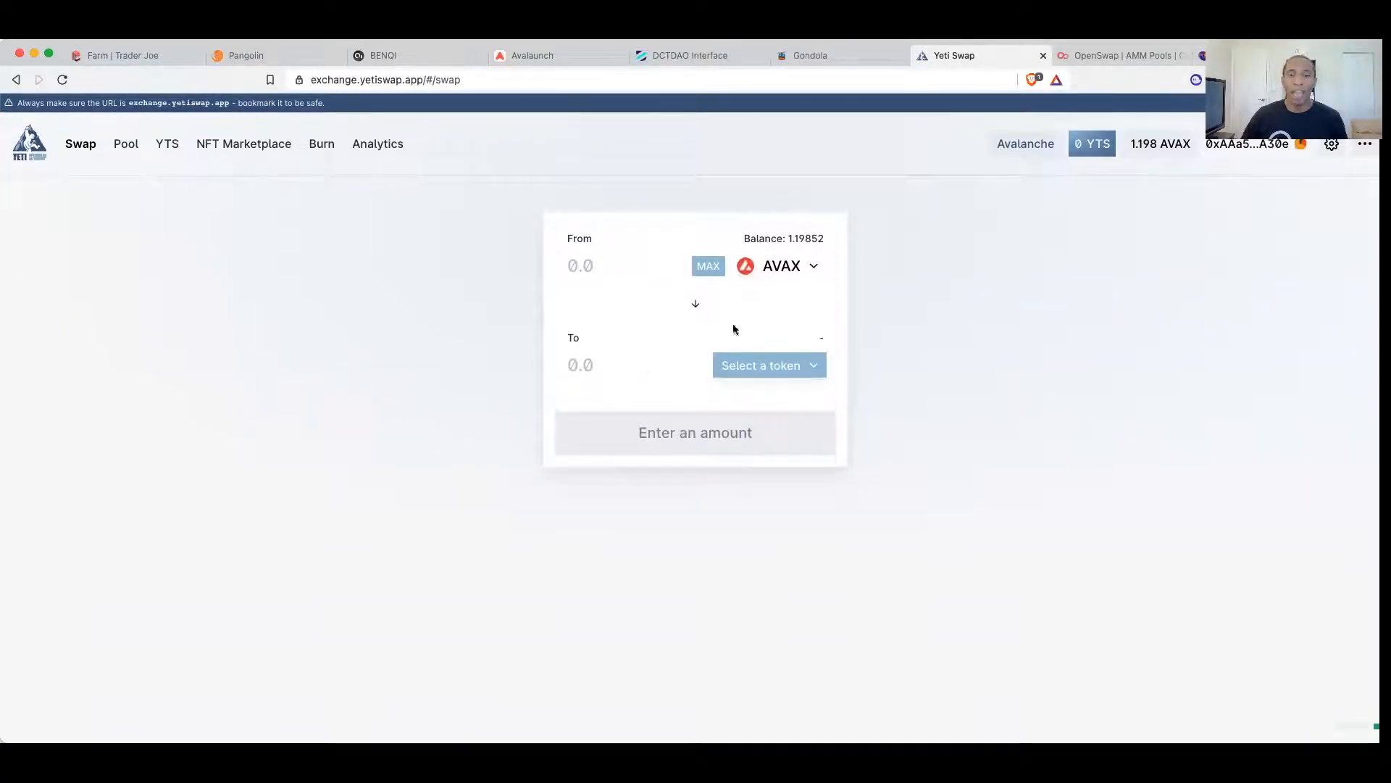
Step: Leave the token selector unchanged and go to the YTS liquidity mining page listing AVAX-YTS
left_click(759, 370)
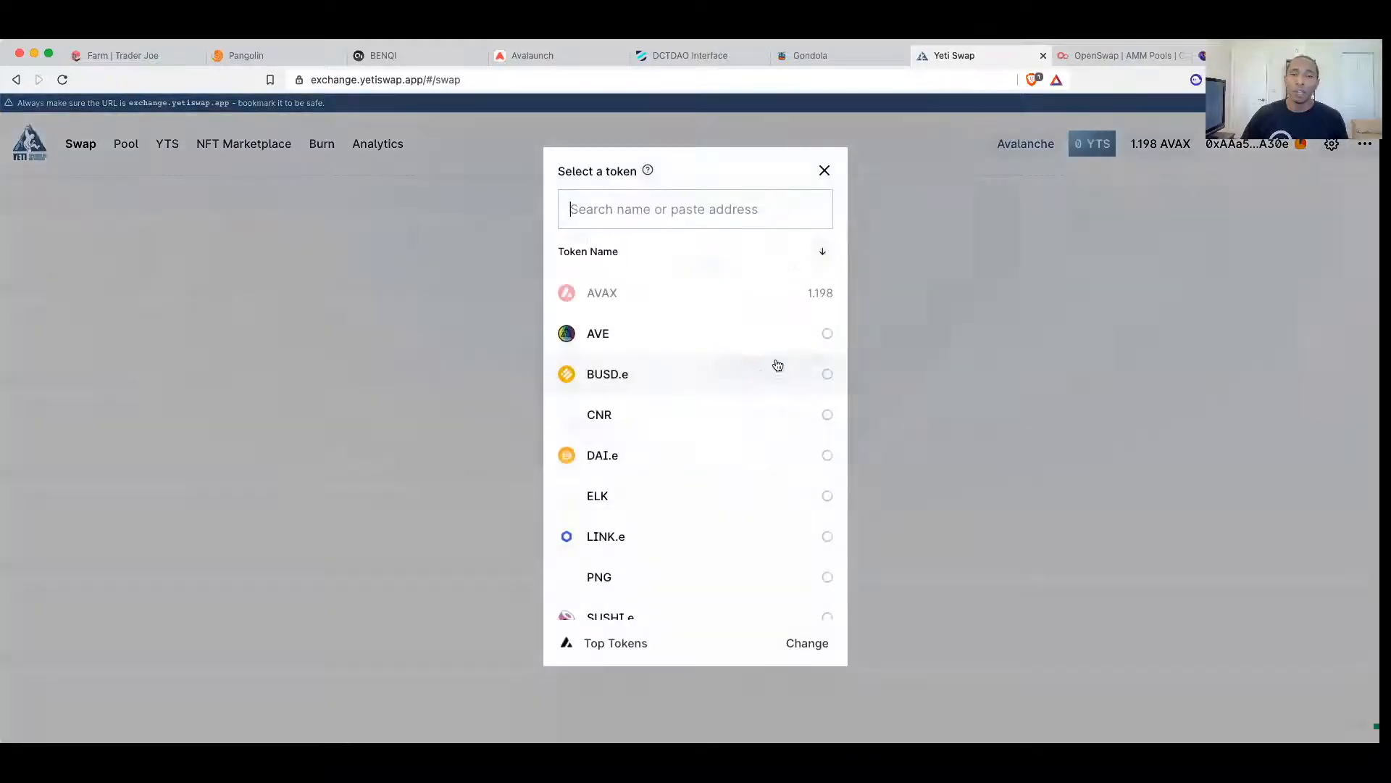
left_click(968, 382)
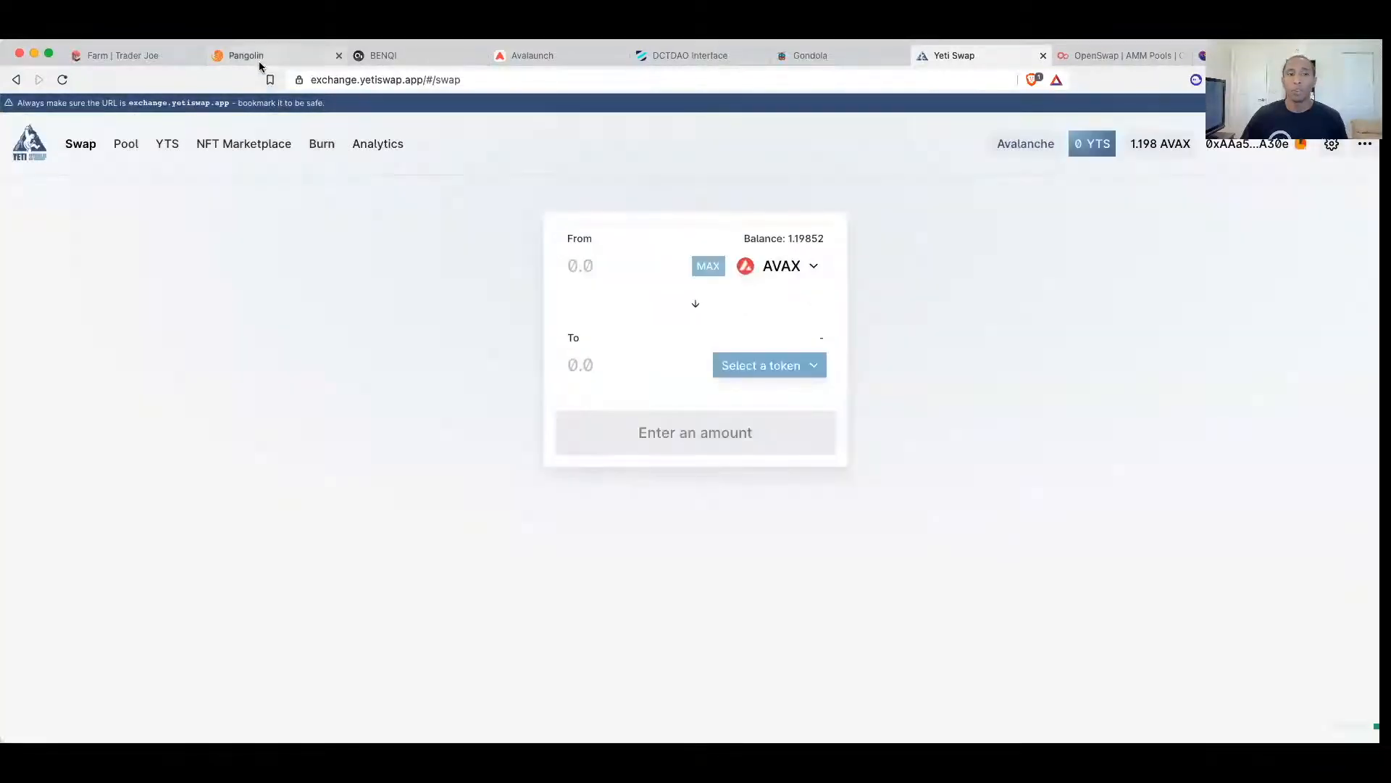
left_click(165, 149)
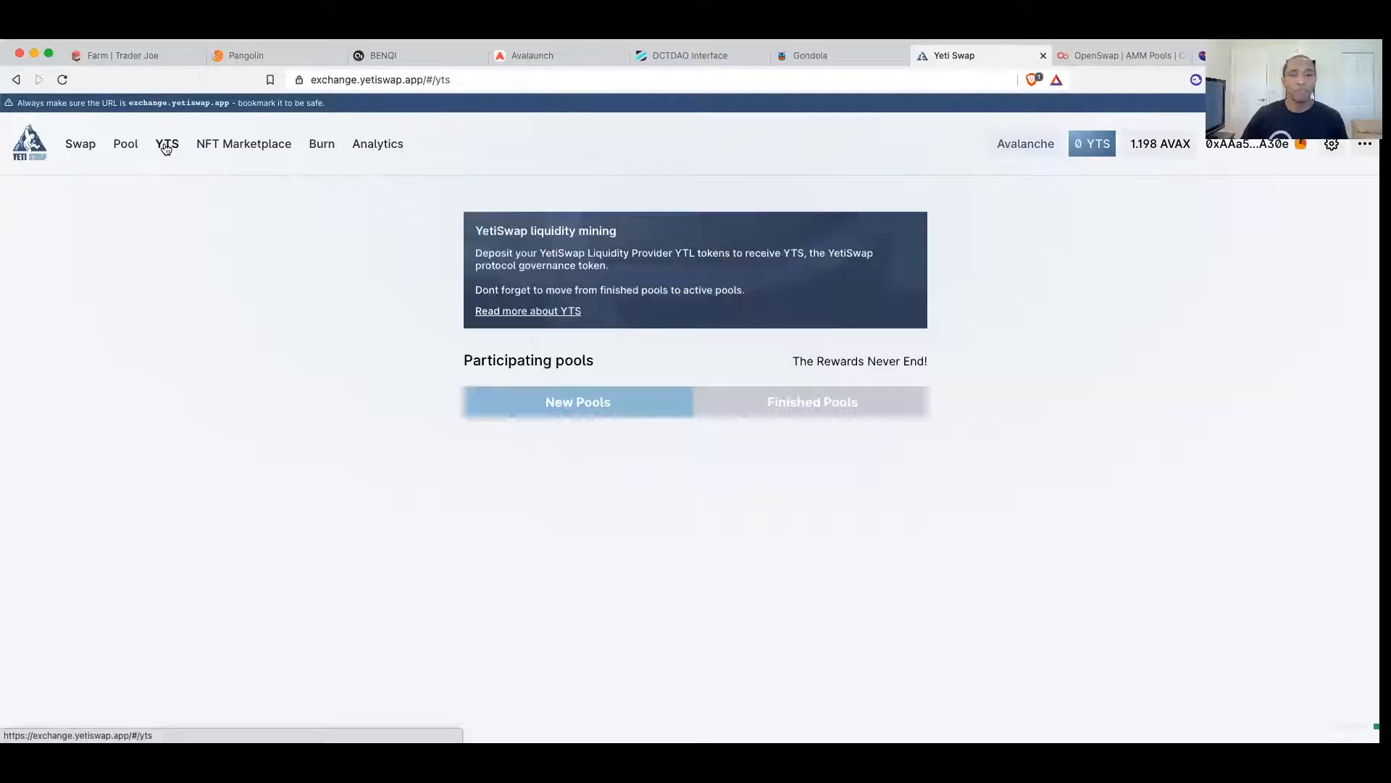
scroll(1191, 360, "down", 2)
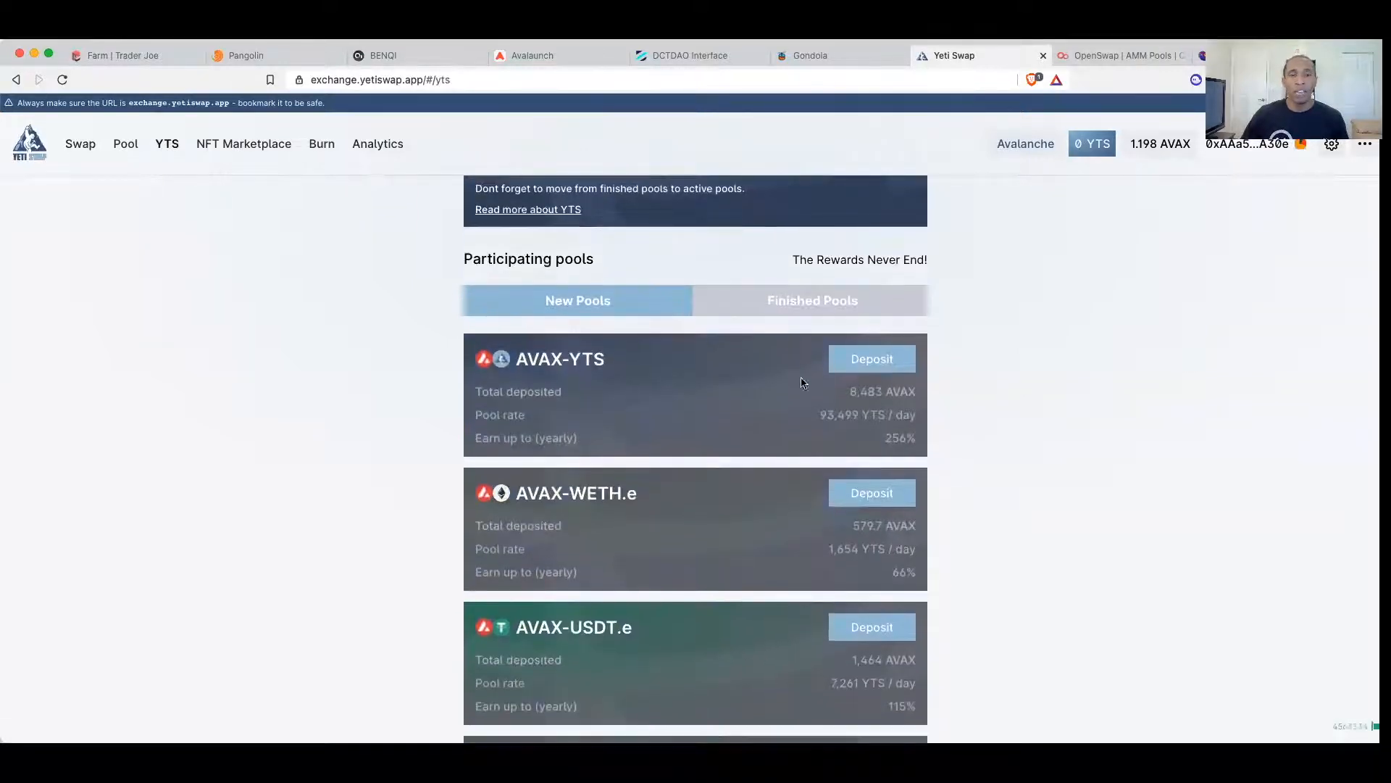
scroll(1136, 377, "up", 1)
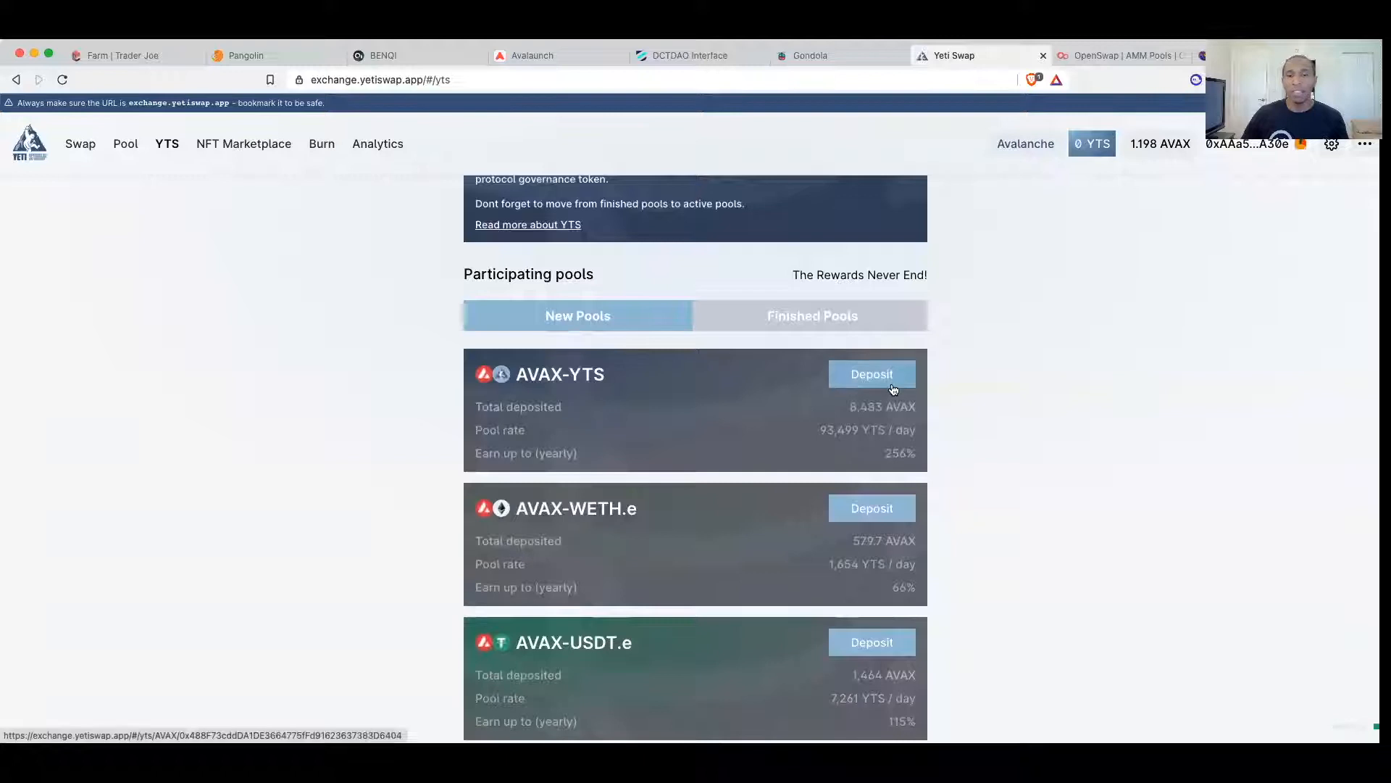
scroll(923, 402, "up", 2)
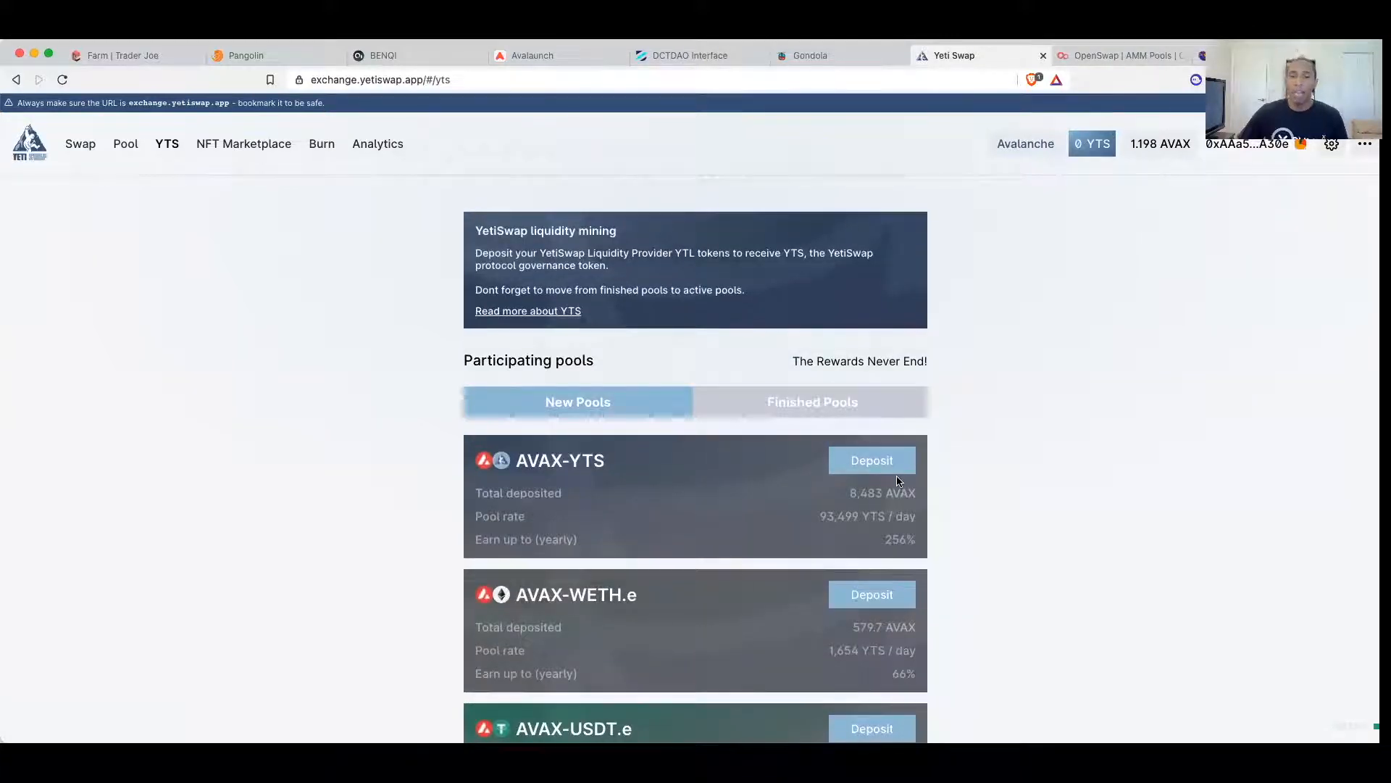
left_click(866, 470)
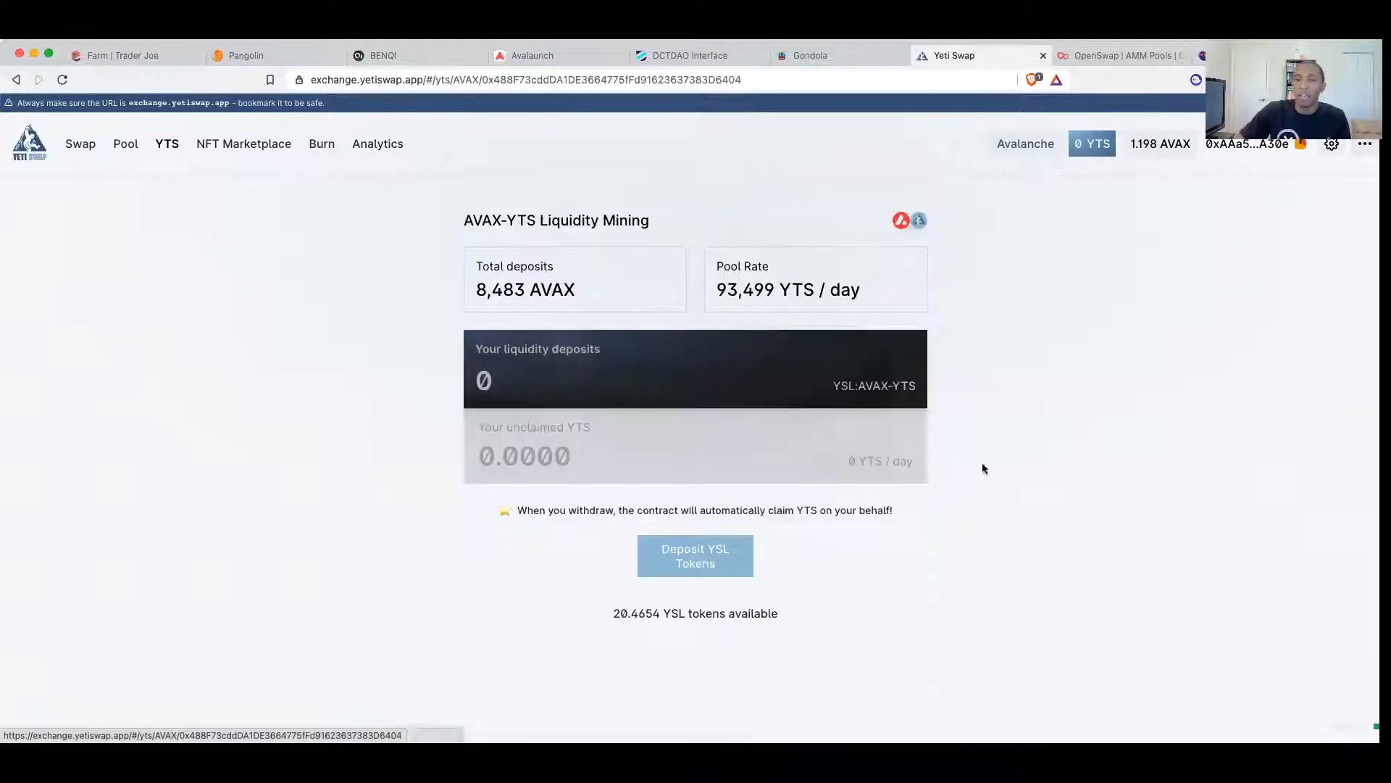
right_click(1097, 431)
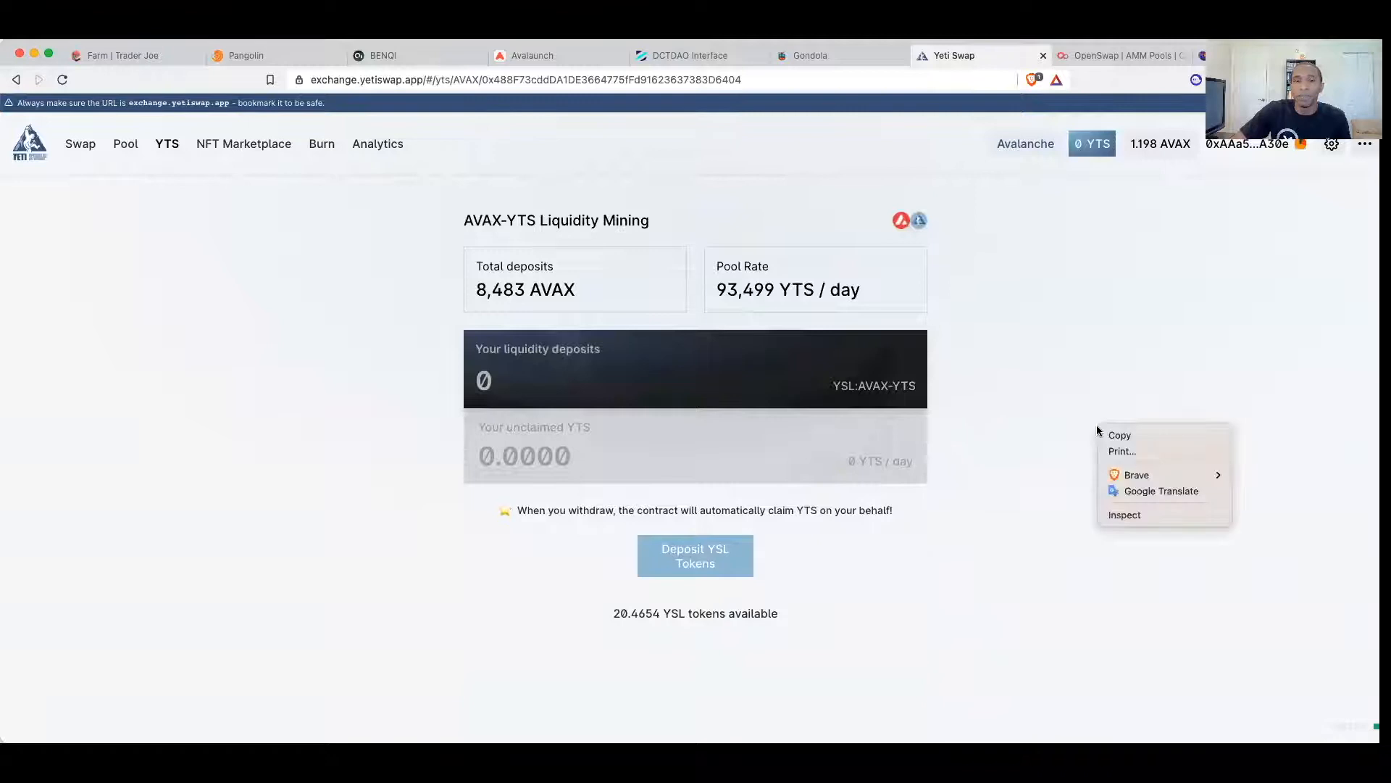
left_click(1025, 403)
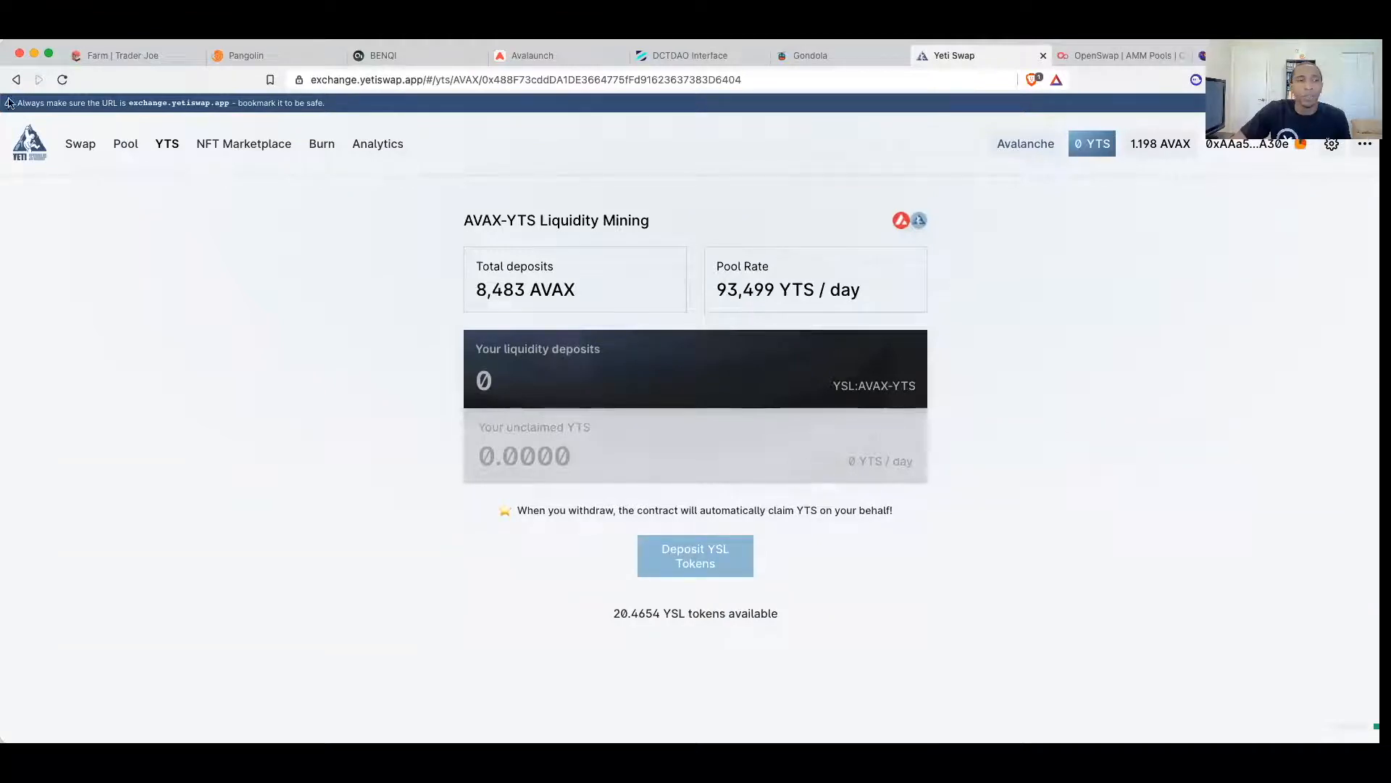
left_click(126, 144)
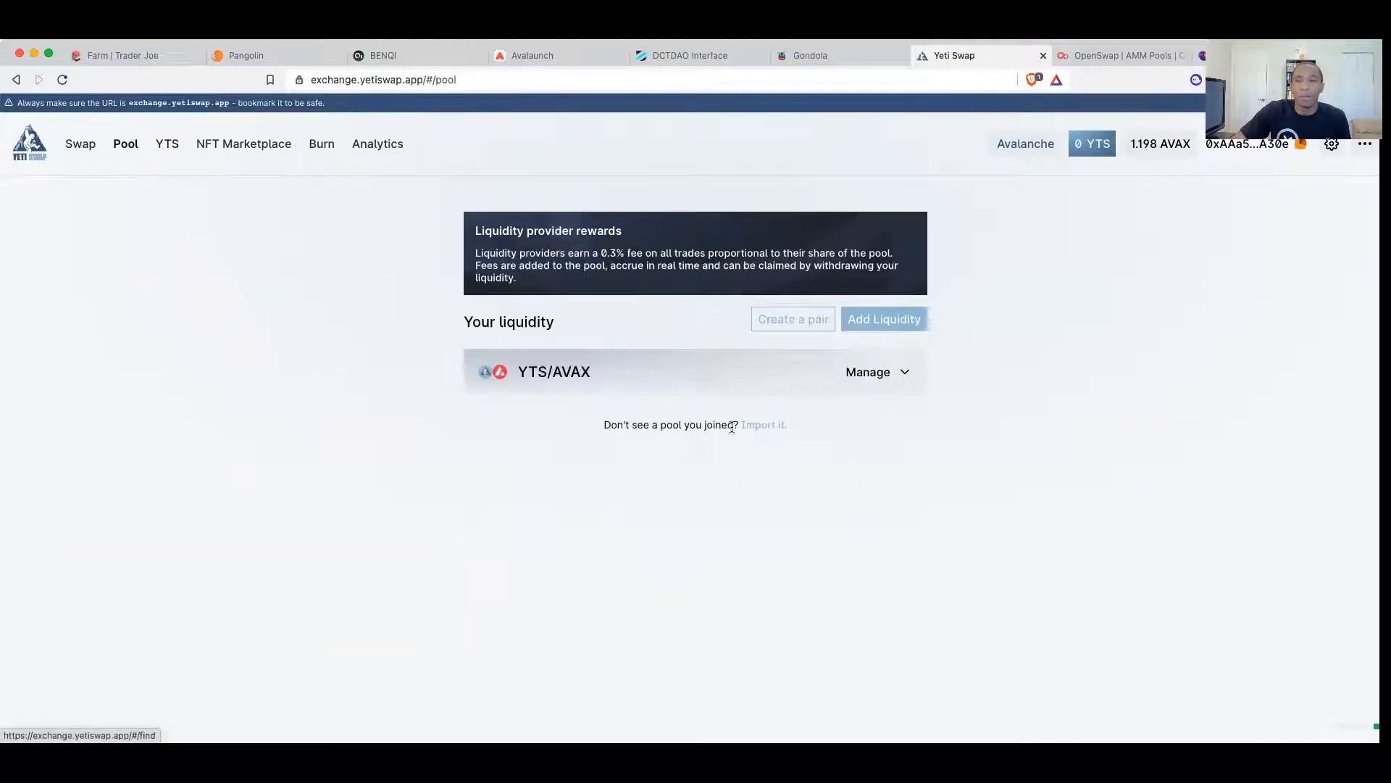
left_click(894, 374)
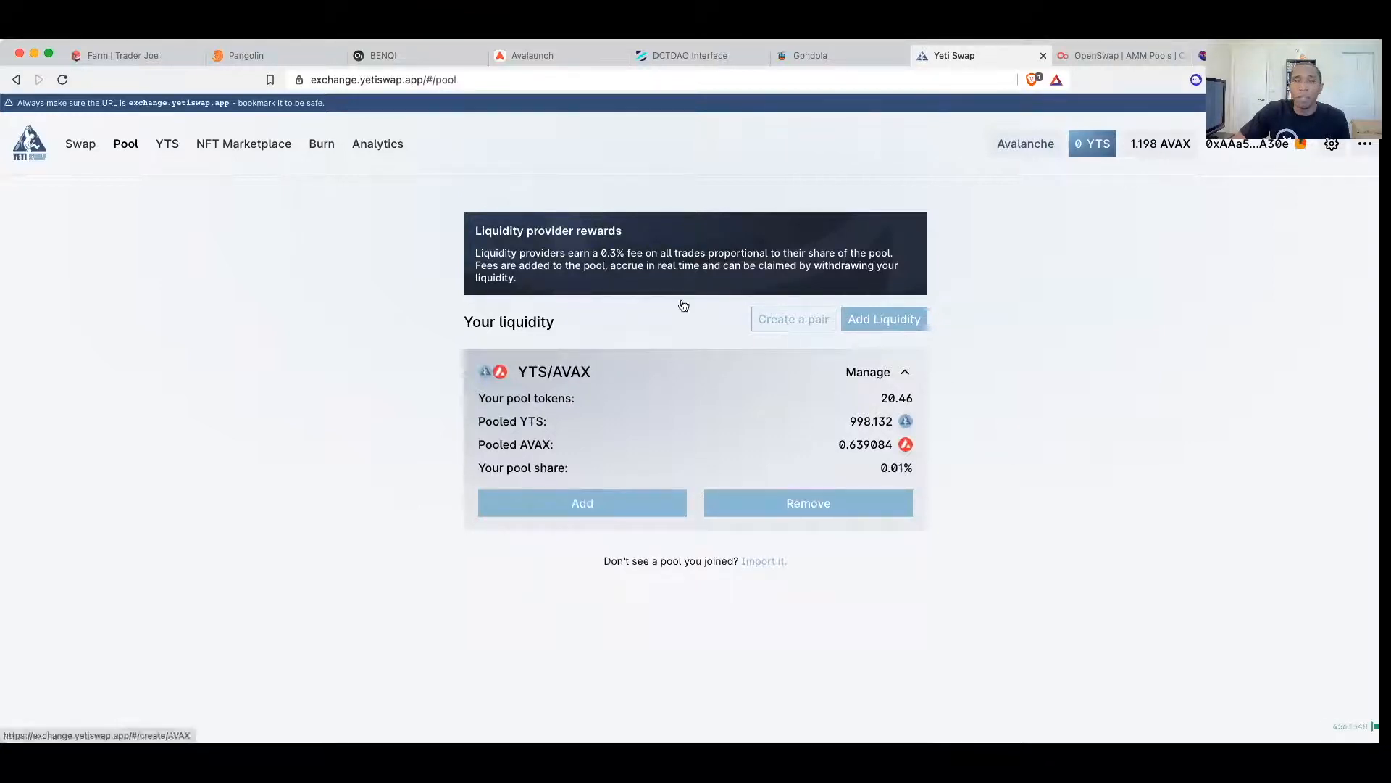
Step: From the YTS mining page, open the AVAX-YTS pool's deposit page with 20.4654 YSL available
left_click(164, 145)
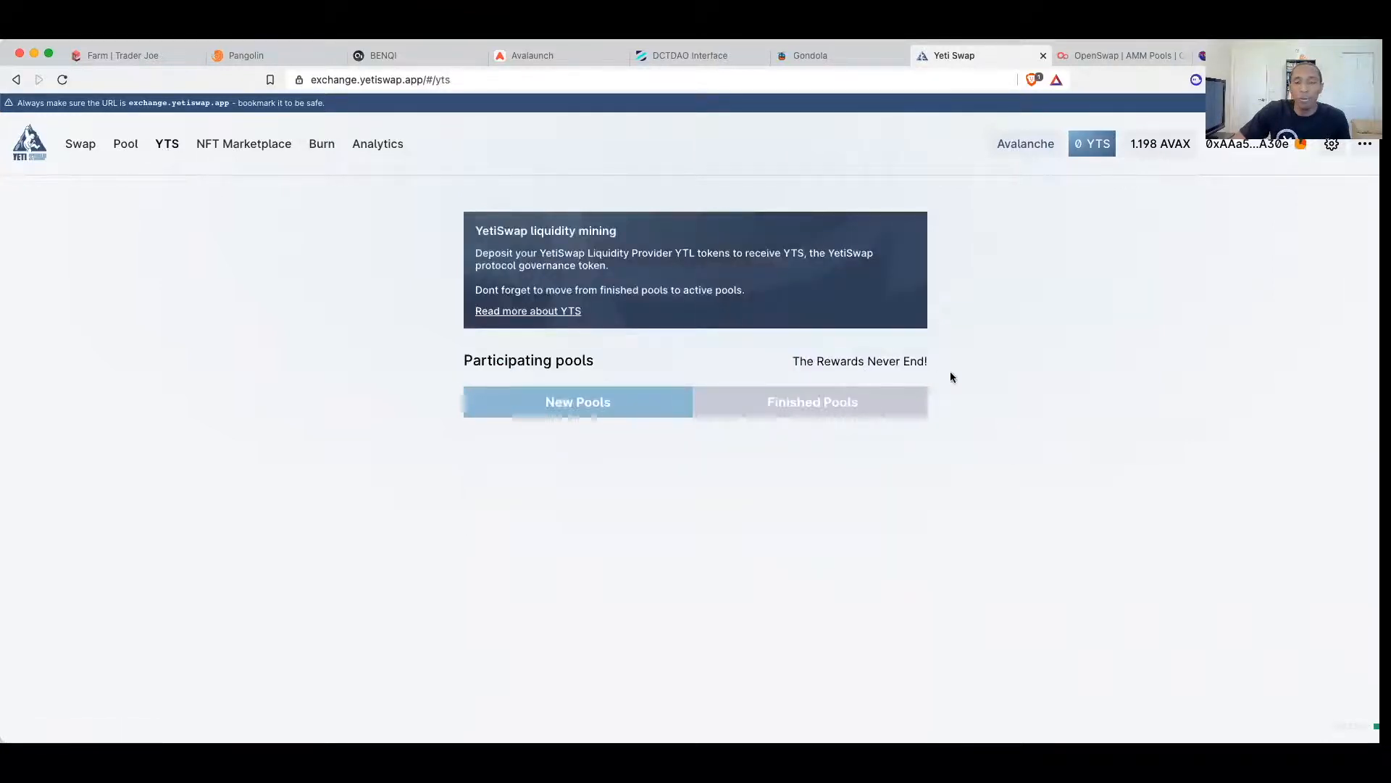
scroll(1021, 380, "down", 2)
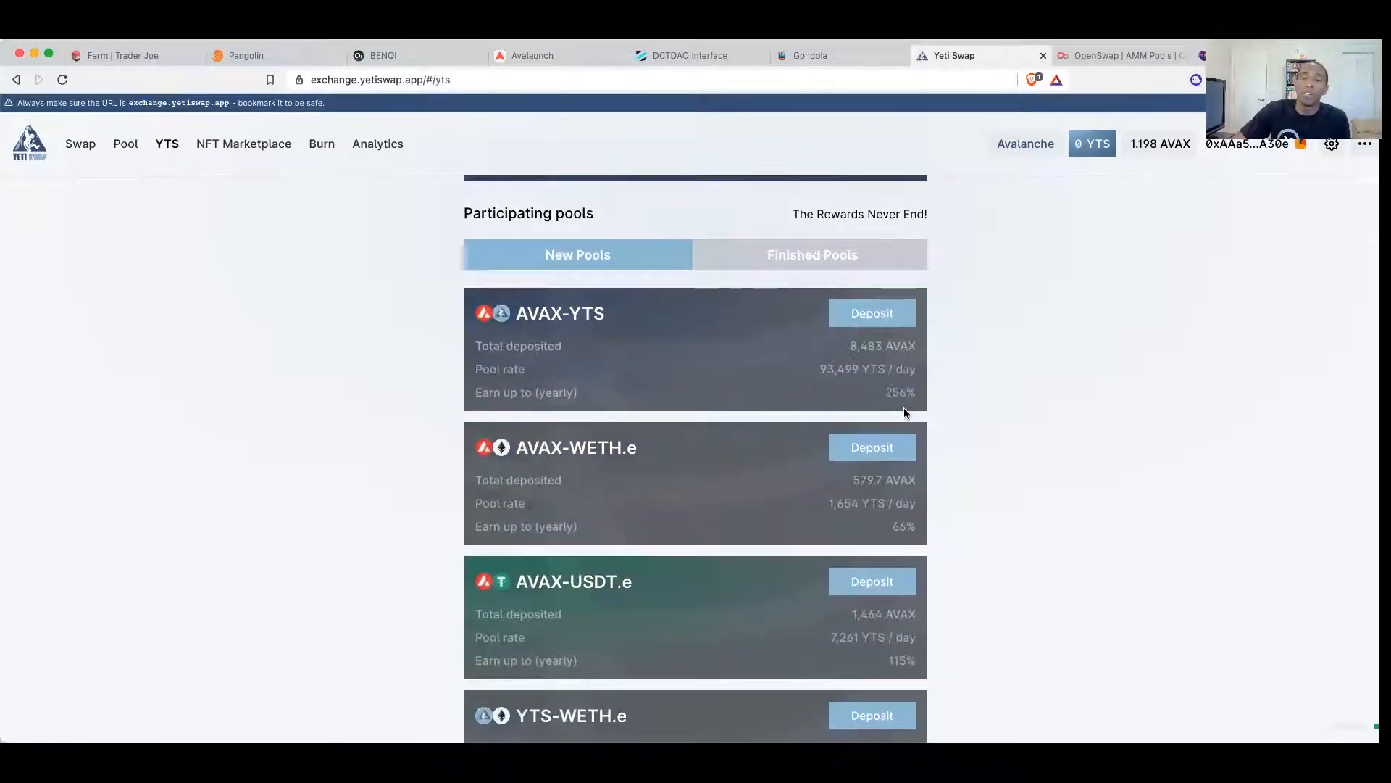
scroll(902, 403, "down", 1)
scroll(904, 405, "up", 1)
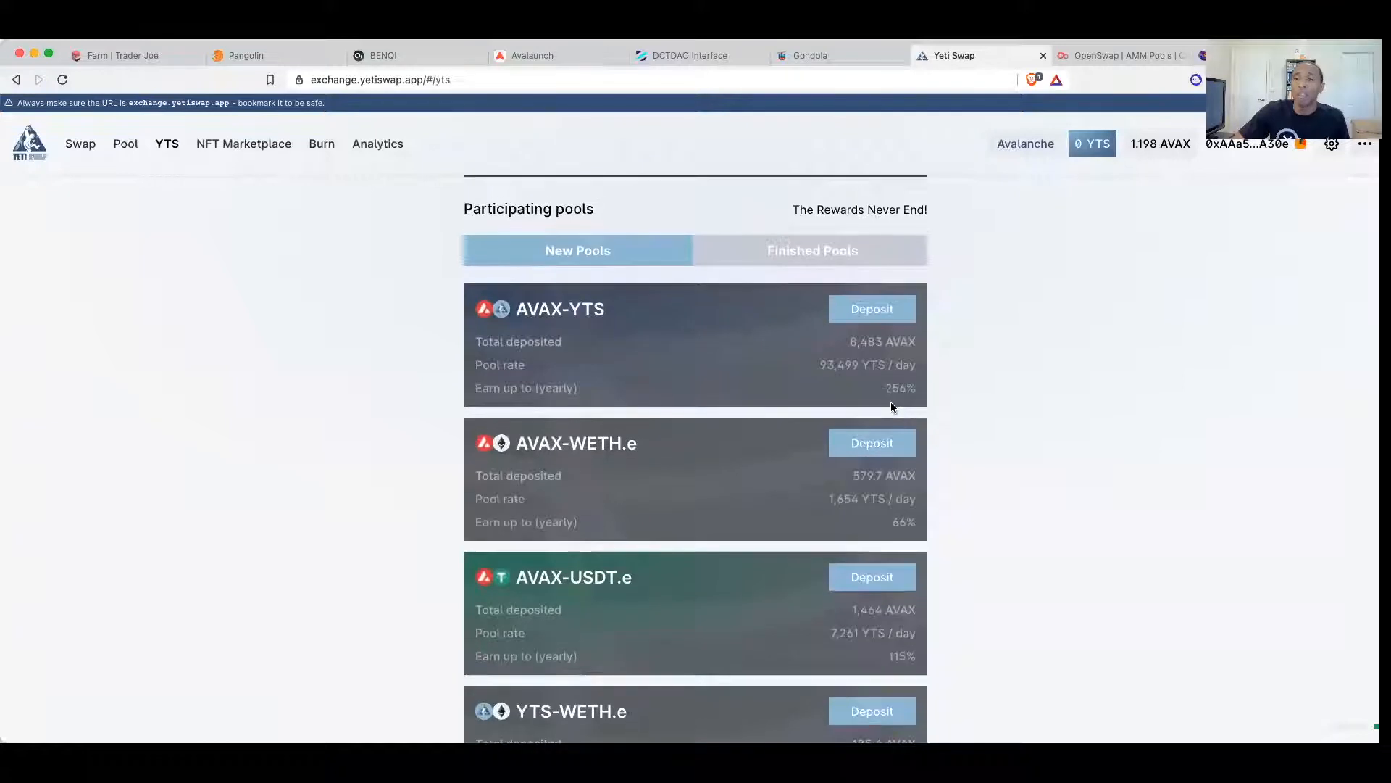
left_click(880, 317)
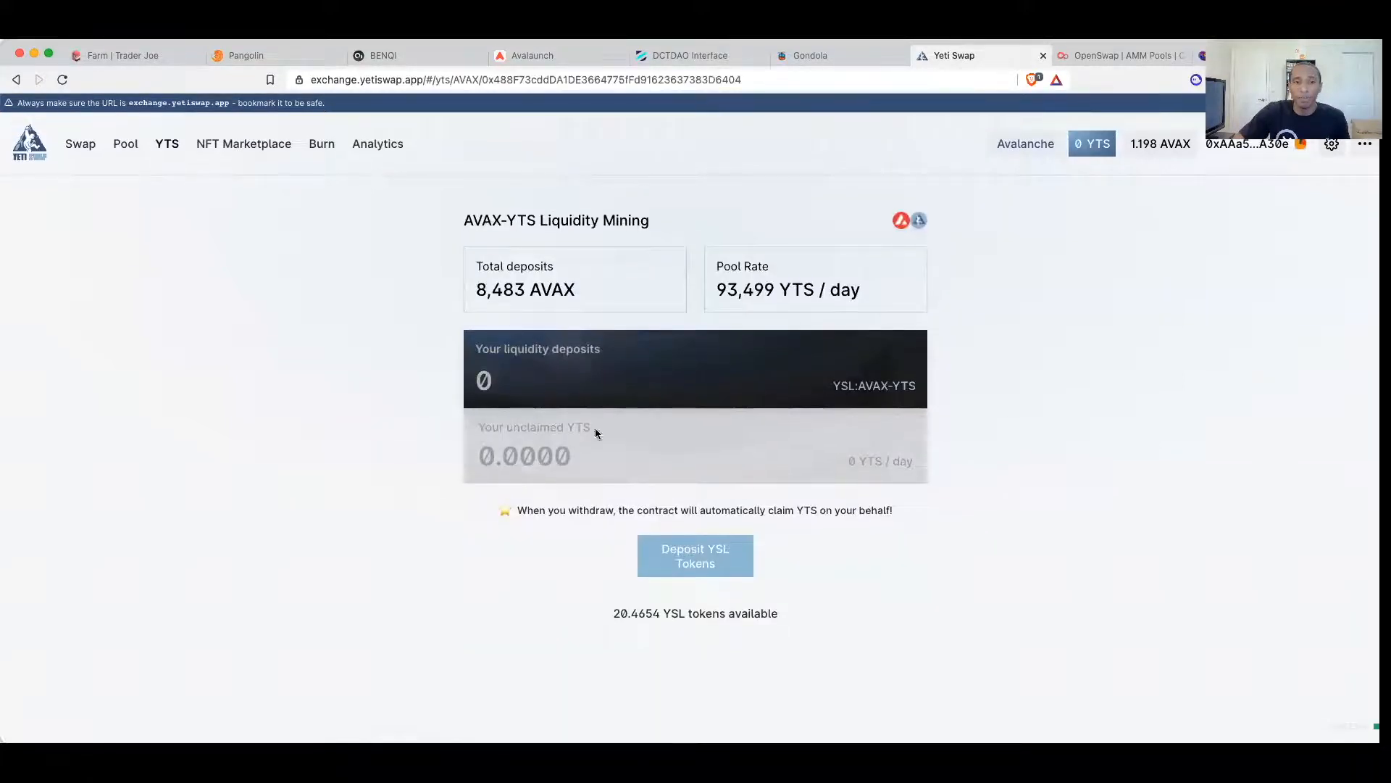
Step: Deposit the full 20.46 YSL balance into AVAX-YTS, approving spending and confirming in the wallet
left_click(702, 562)
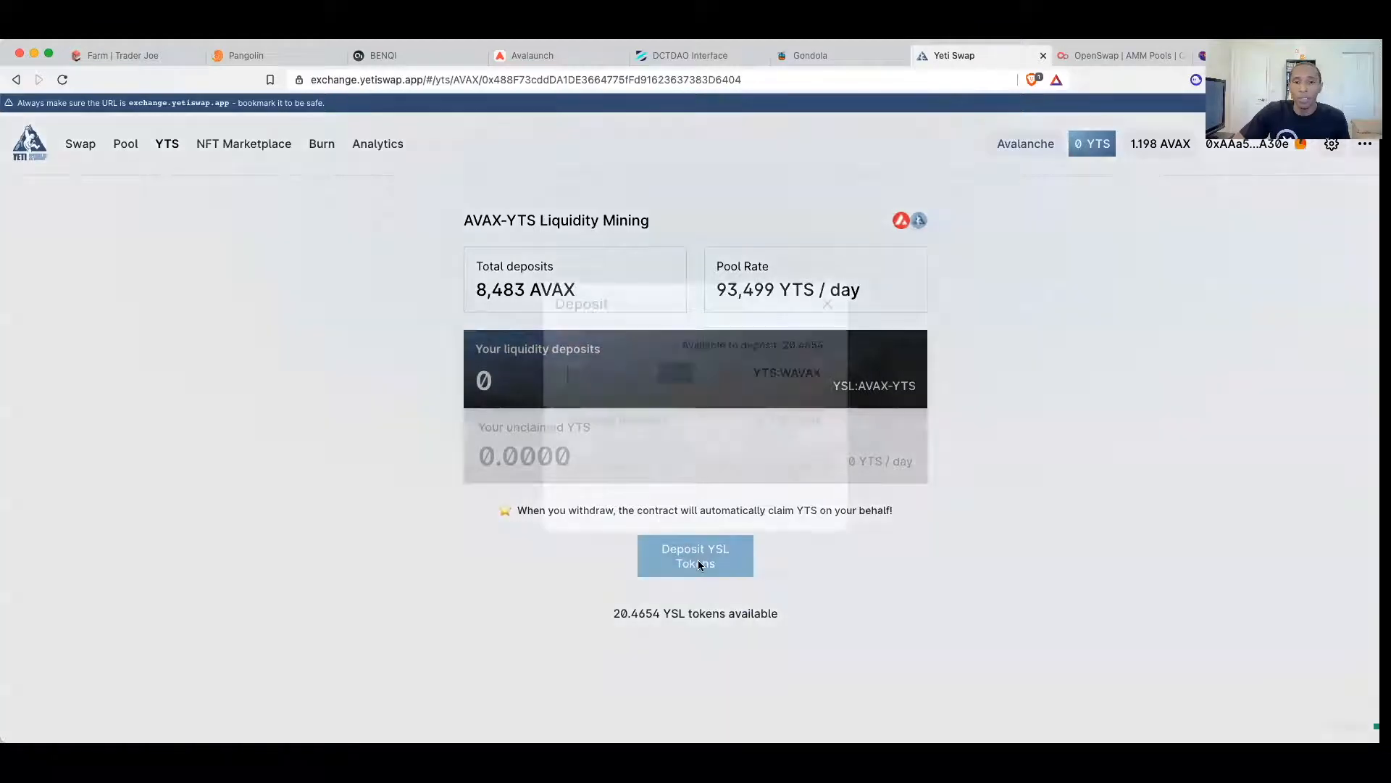
left_click(676, 376)
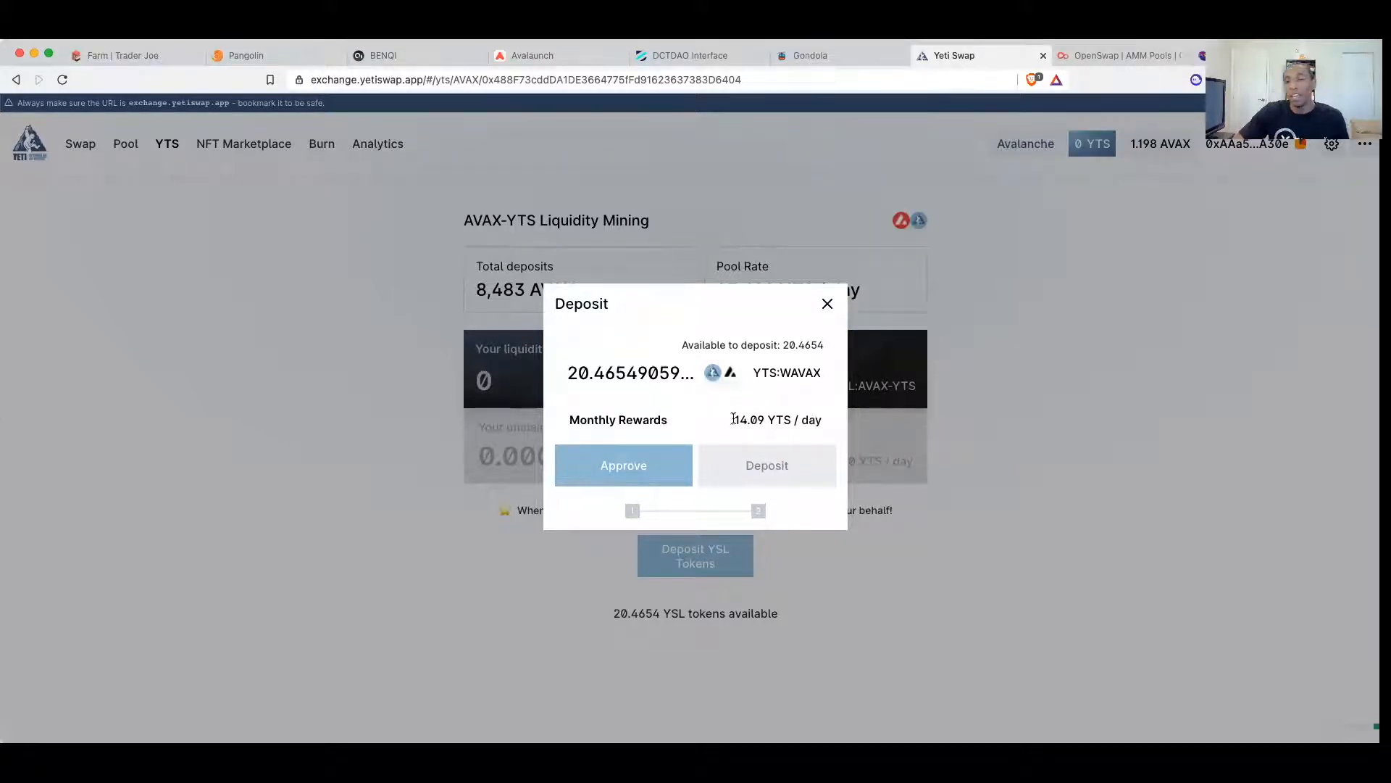
left_click(648, 467)
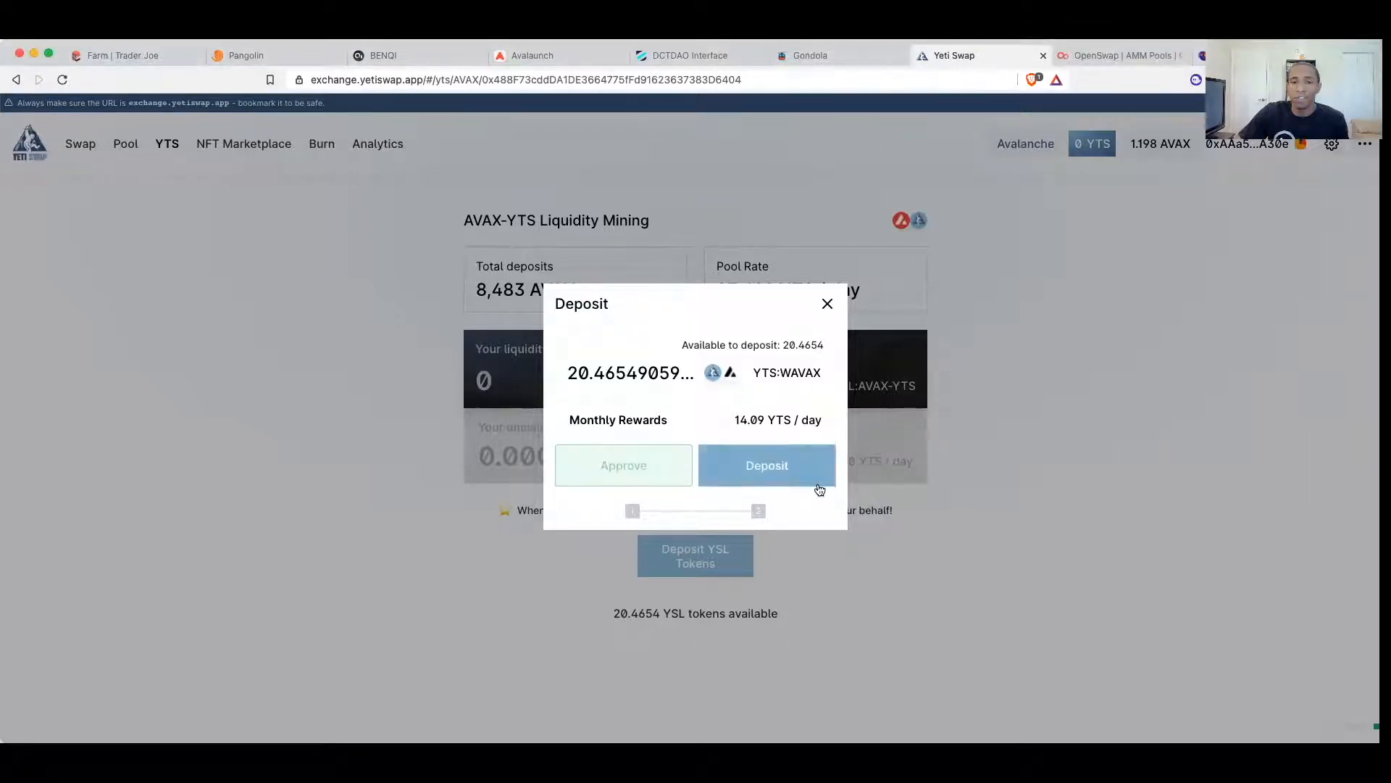
left_click(785, 466)
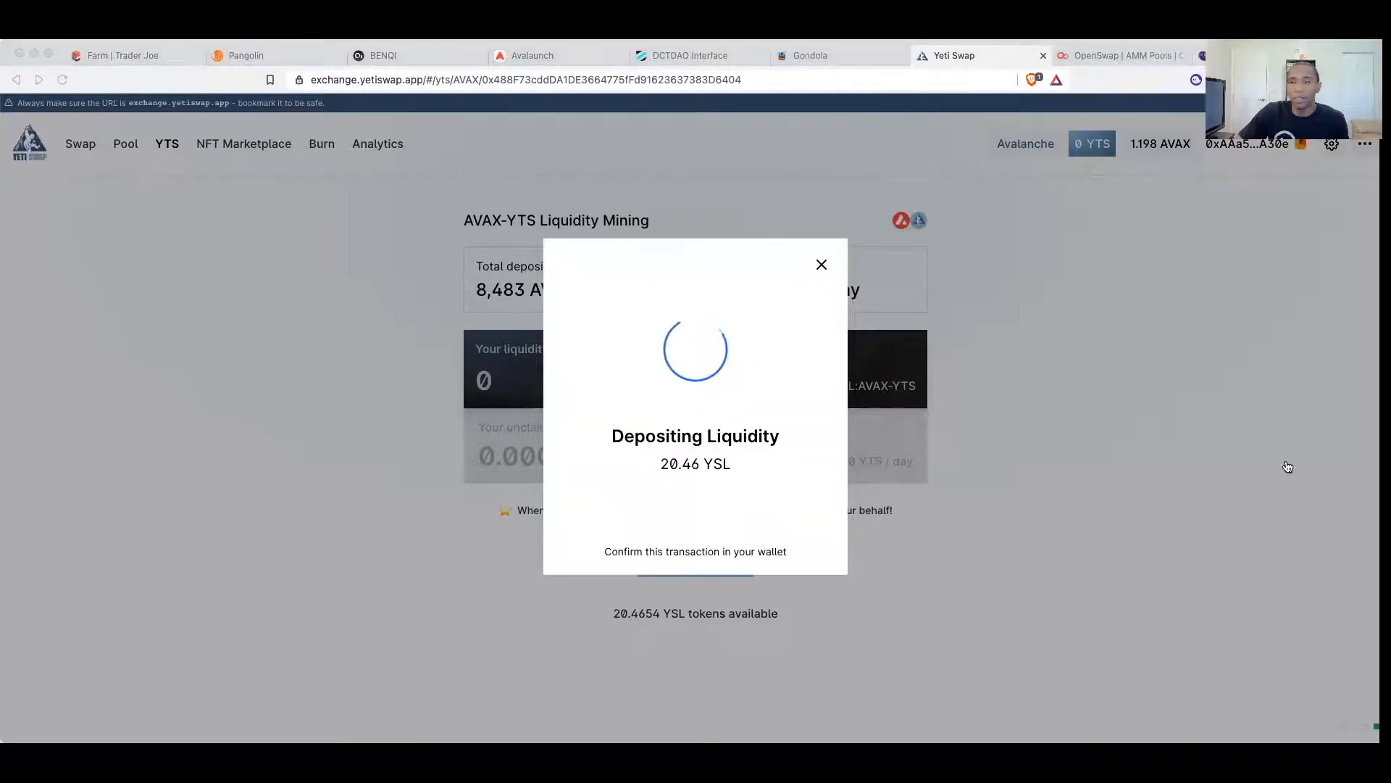
left_click(1328, 475)
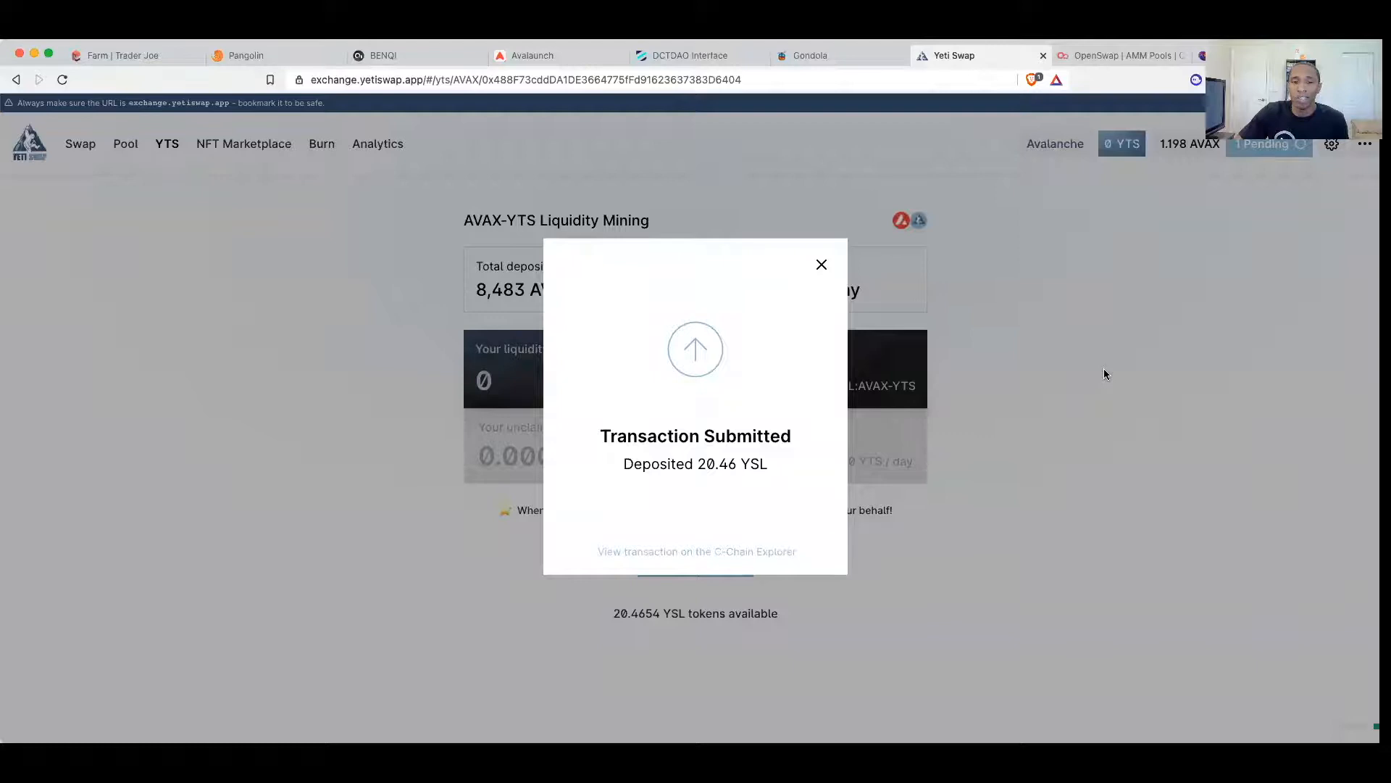
Step: Dismiss the Transaction Submitted notice to see the 20.4654 deposit accruing YTS
left_click(1073, 445)
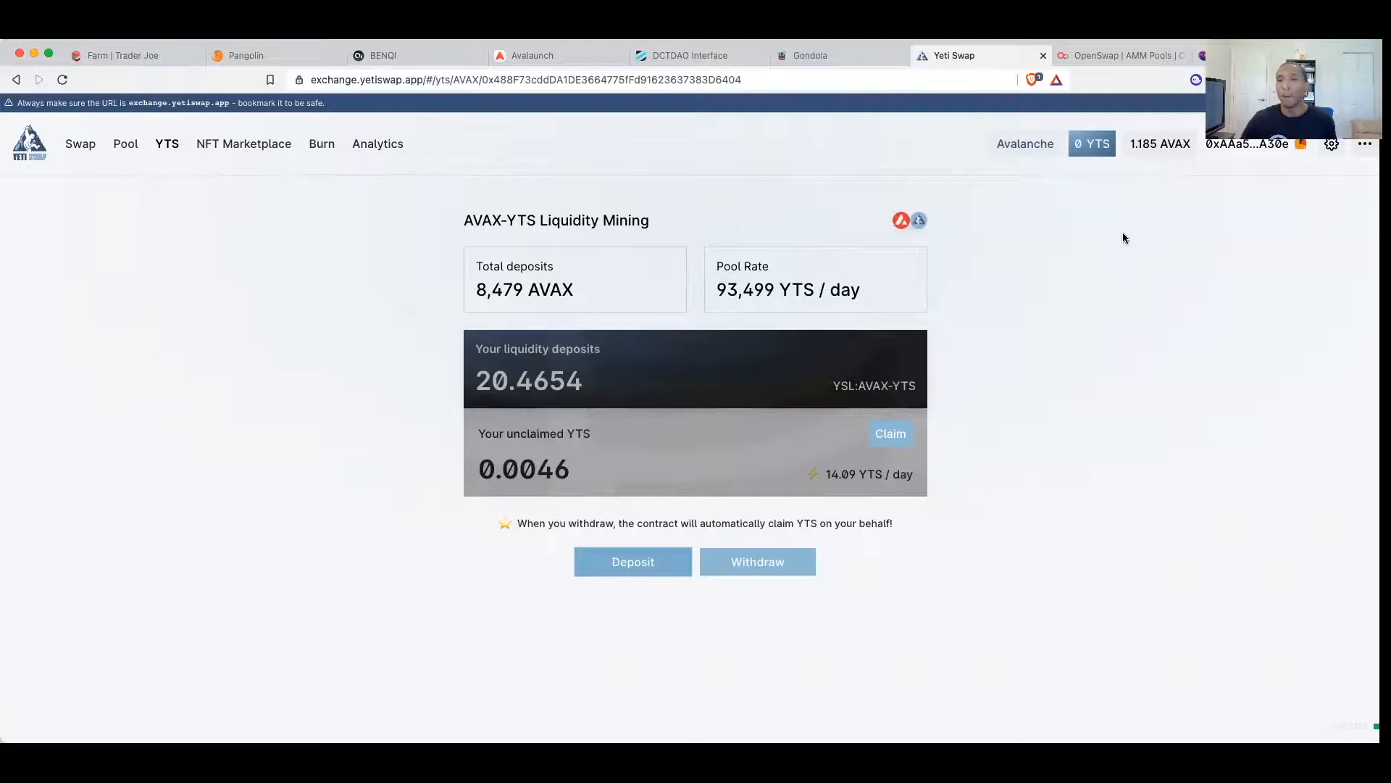
mouse_move(815, 55)
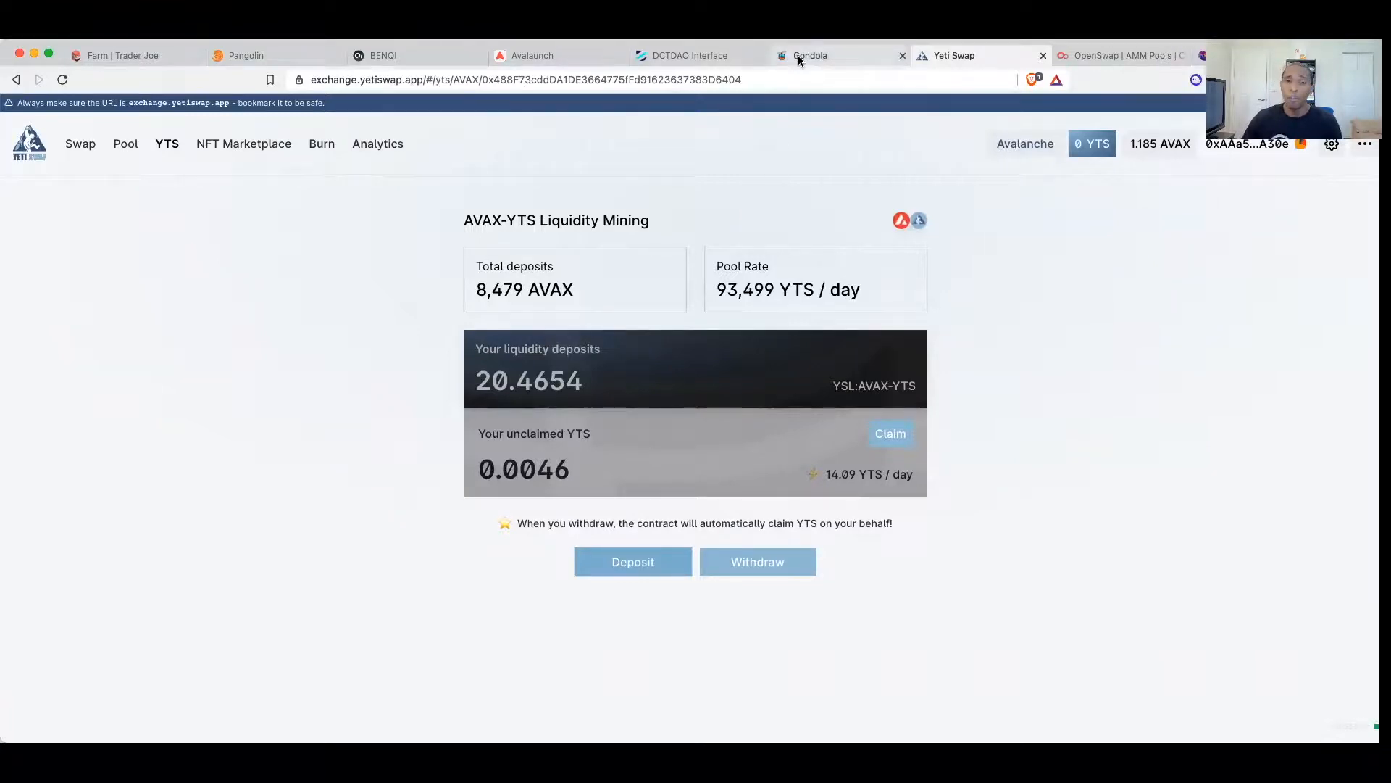
Step: Visit Gondola's swap page, then check GDL in Pangolin's token list without selecting it
left_click(799, 55)
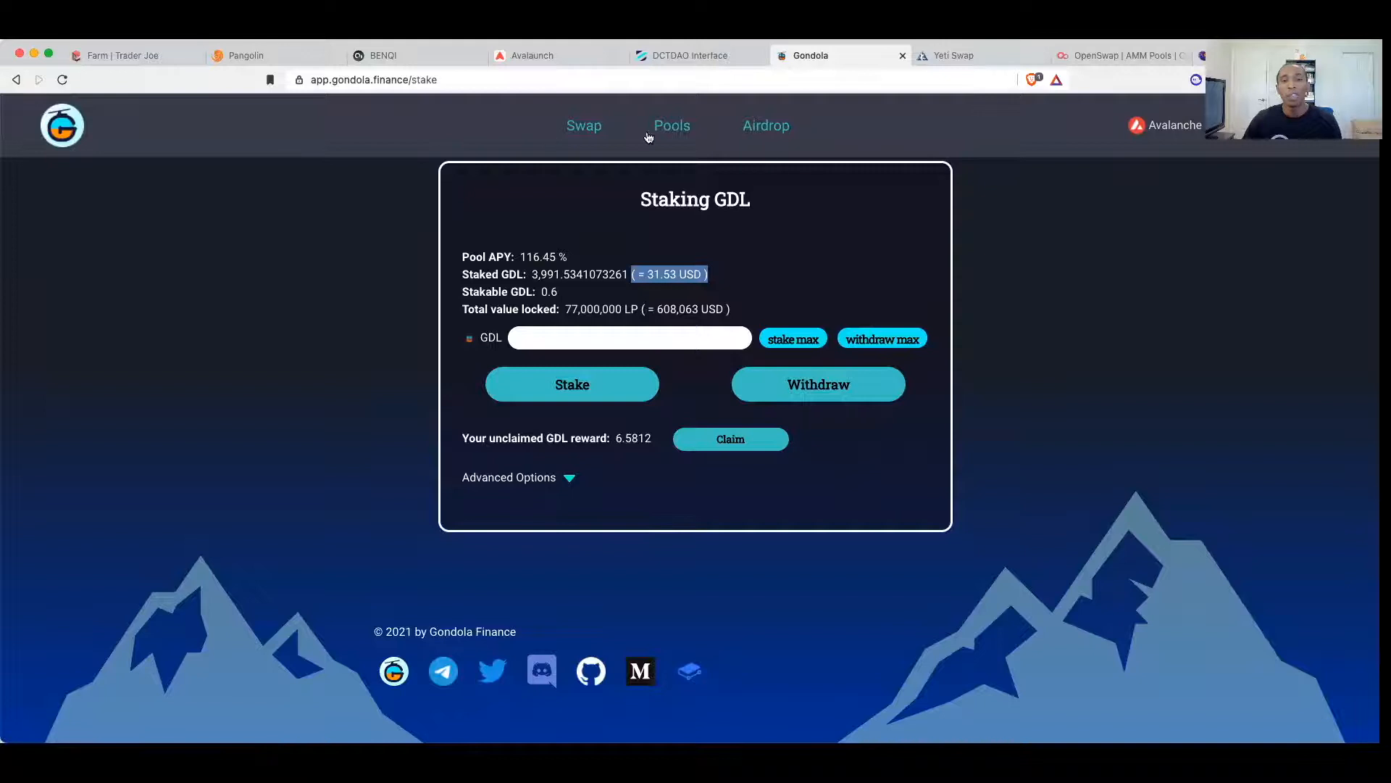
left_click(584, 125)
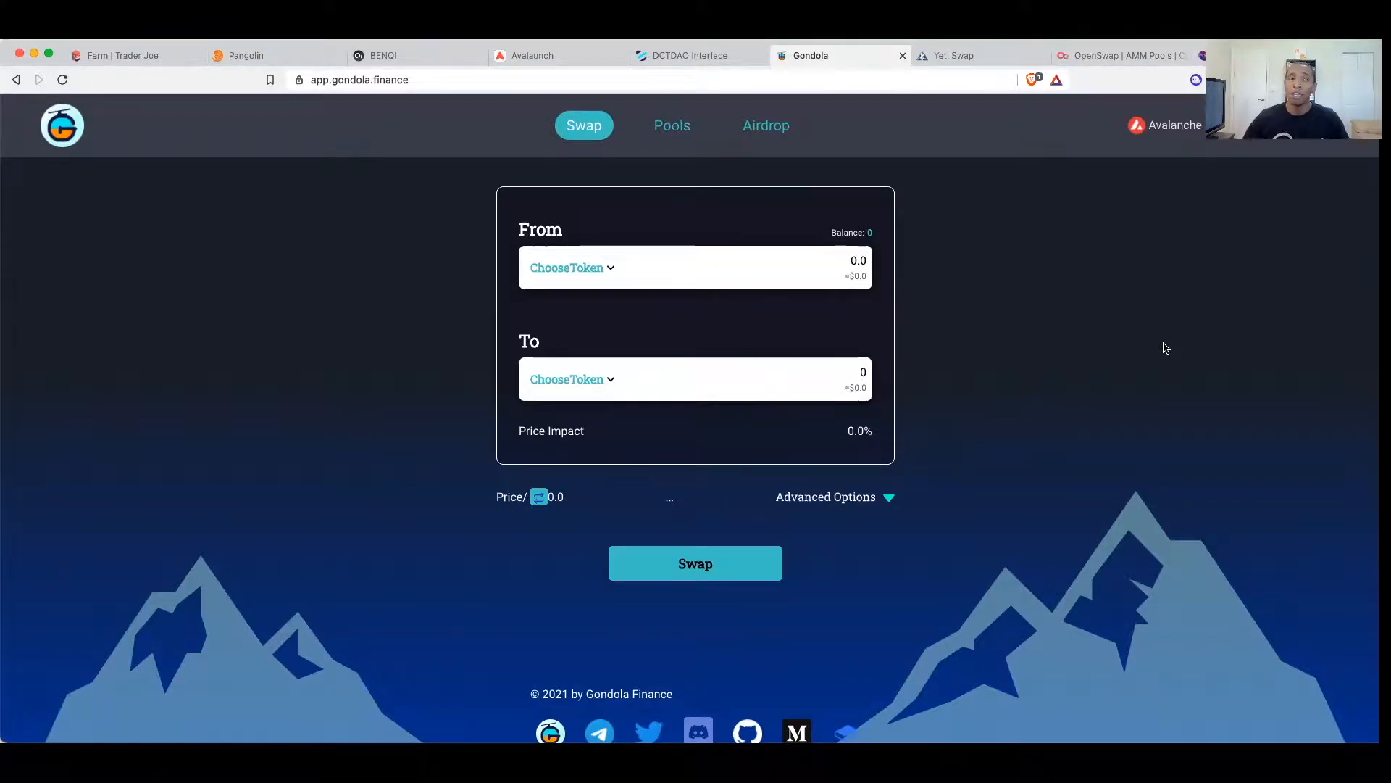
left_click(248, 56)
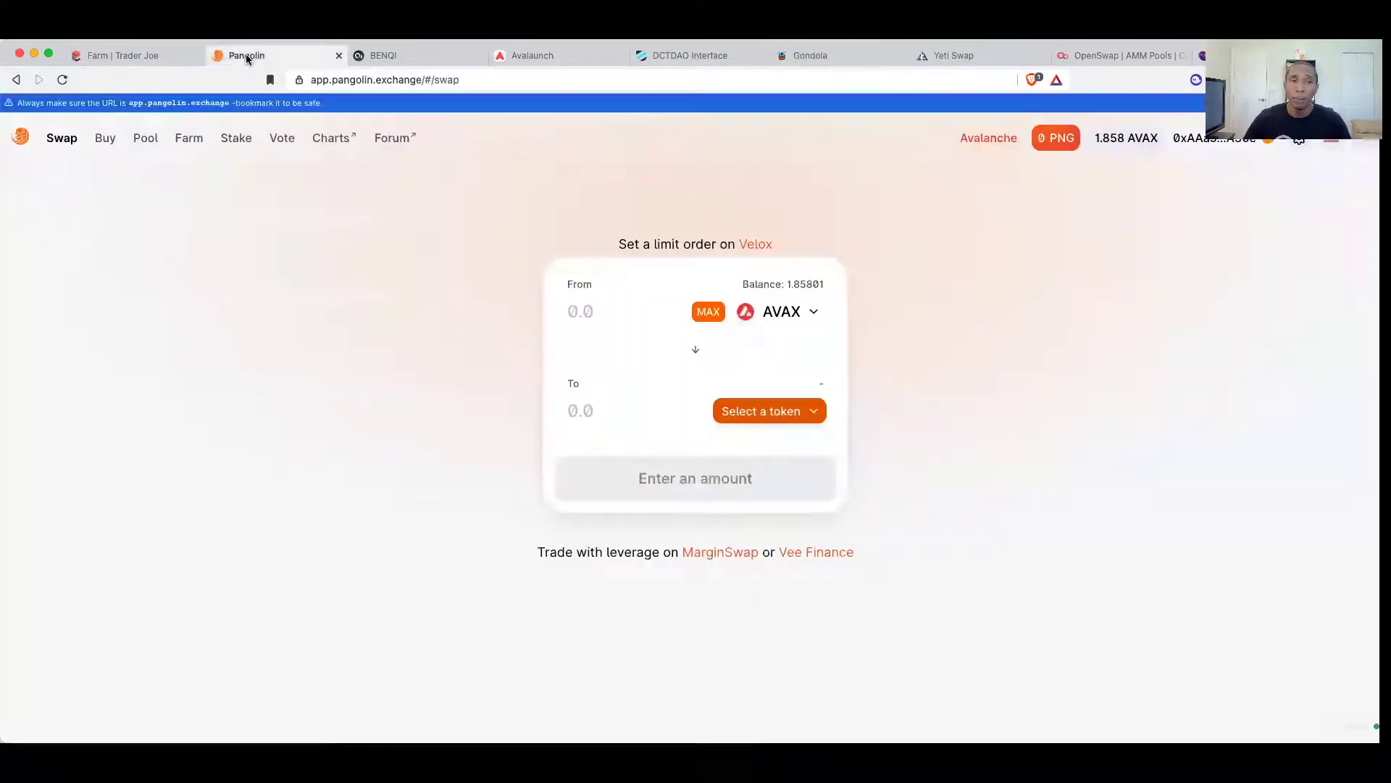
left_click(750, 411)
type("gd")
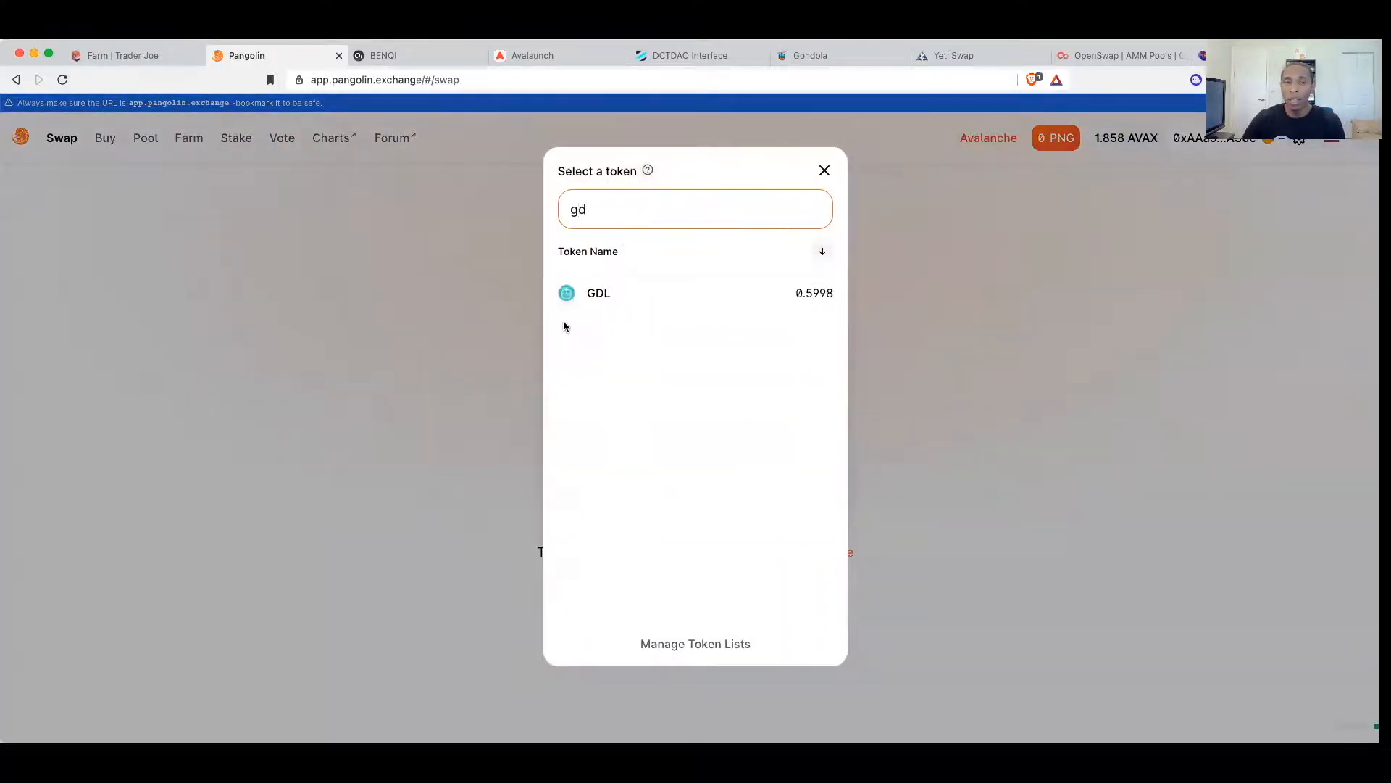
left_click(1062, 322)
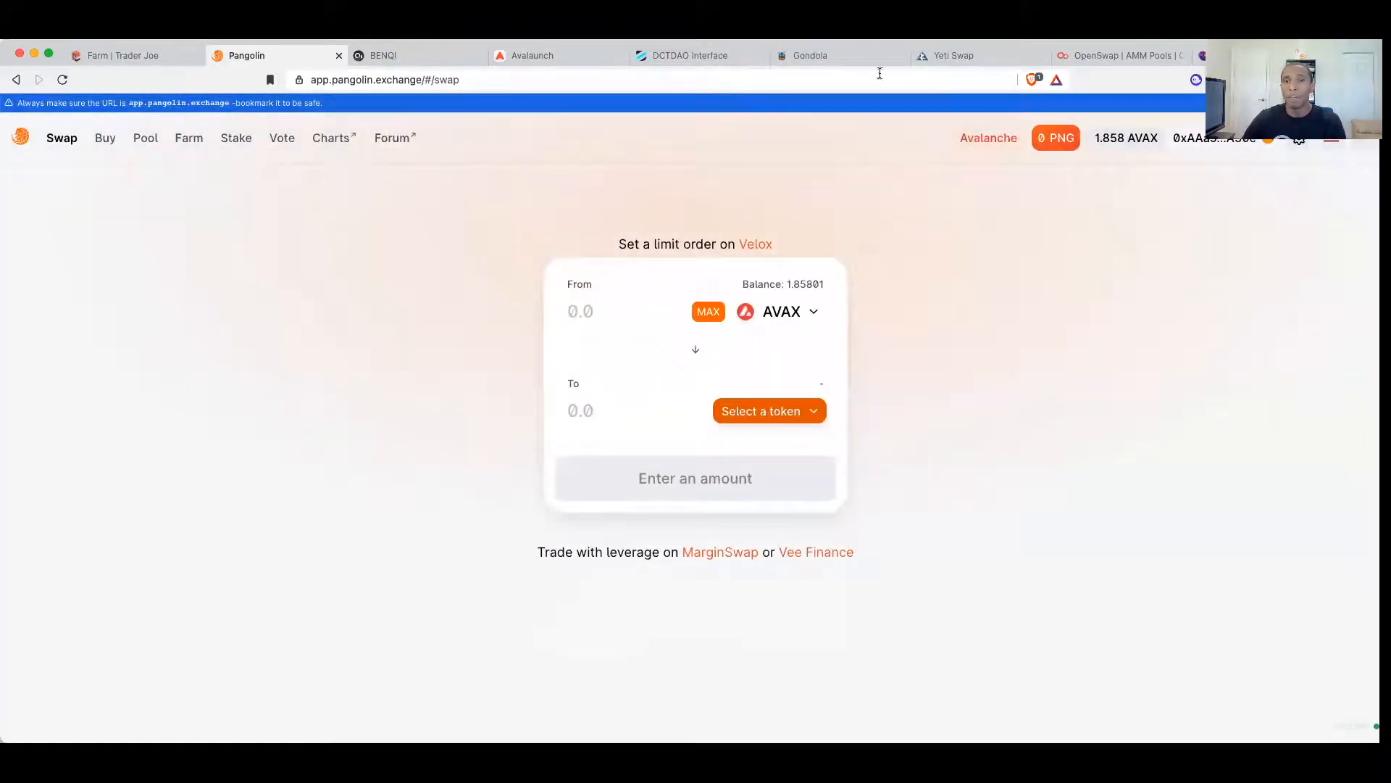
Step: Browse Gondola's swap-from token list, then bring up its live pools list
left_click(826, 55)
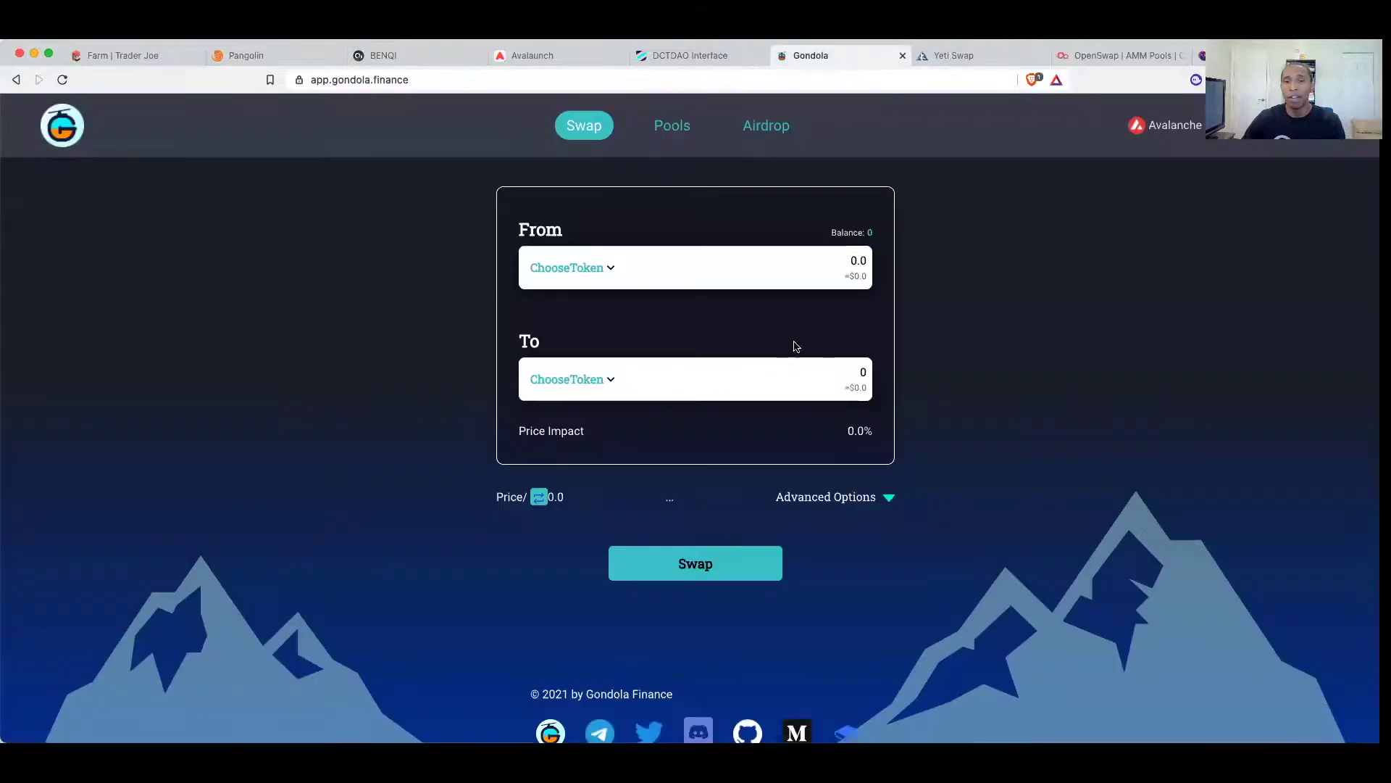
left_click(613, 271)
scroll(655, 467, "down", 2)
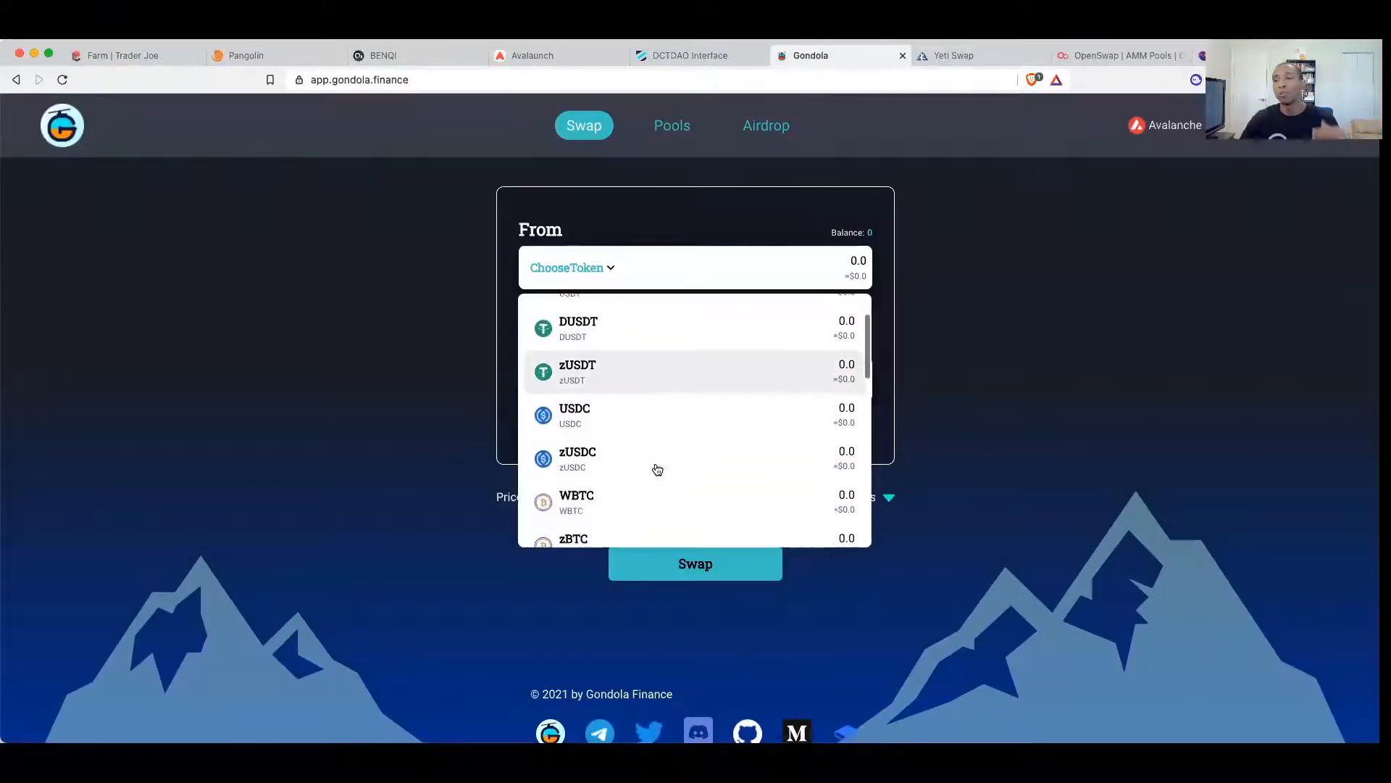
scroll(655, 468, "down", 1)
scroll(656, 467, "down", 2)
scroll(656, 468, "down", 2)
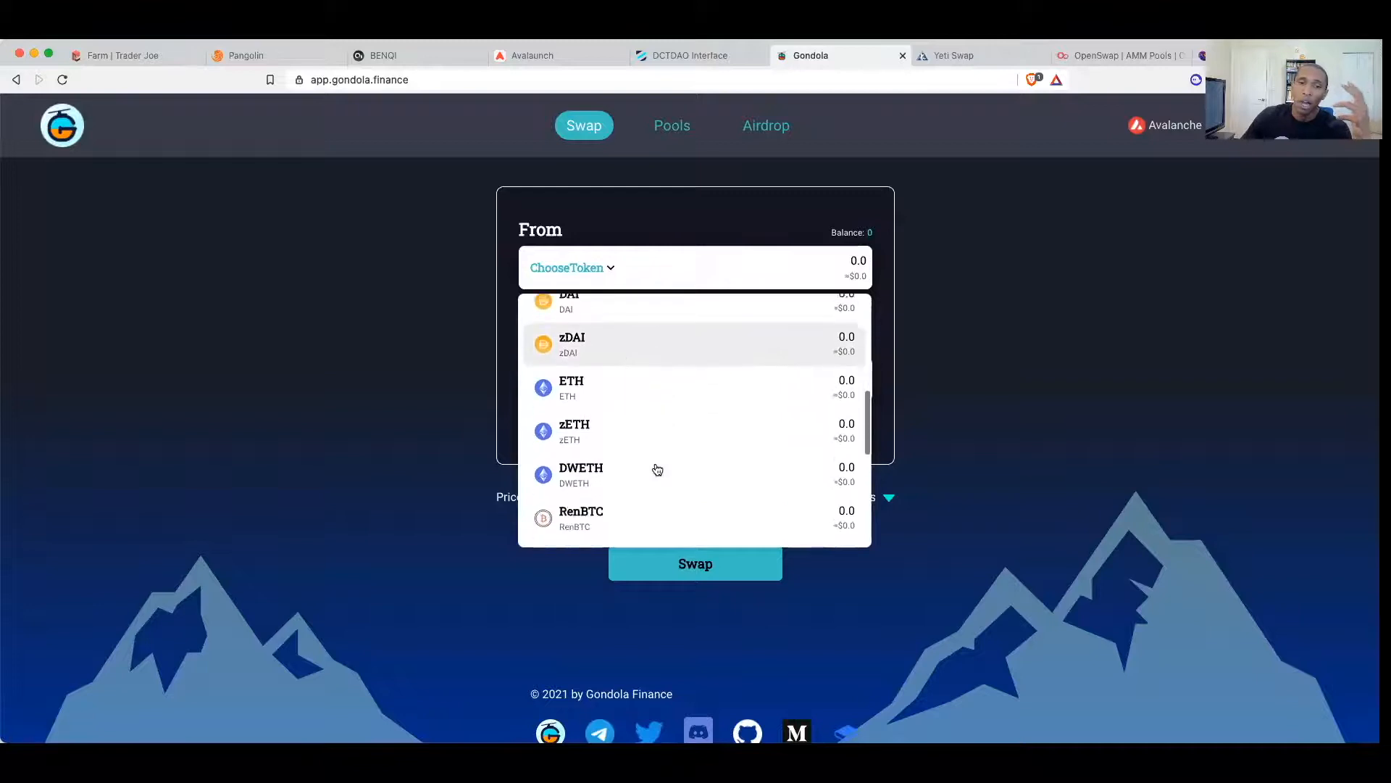
scroll(658, 470, "down", 2)
scroll(656, 470, "up", 4)
scroll(658, 469, "up", 4)
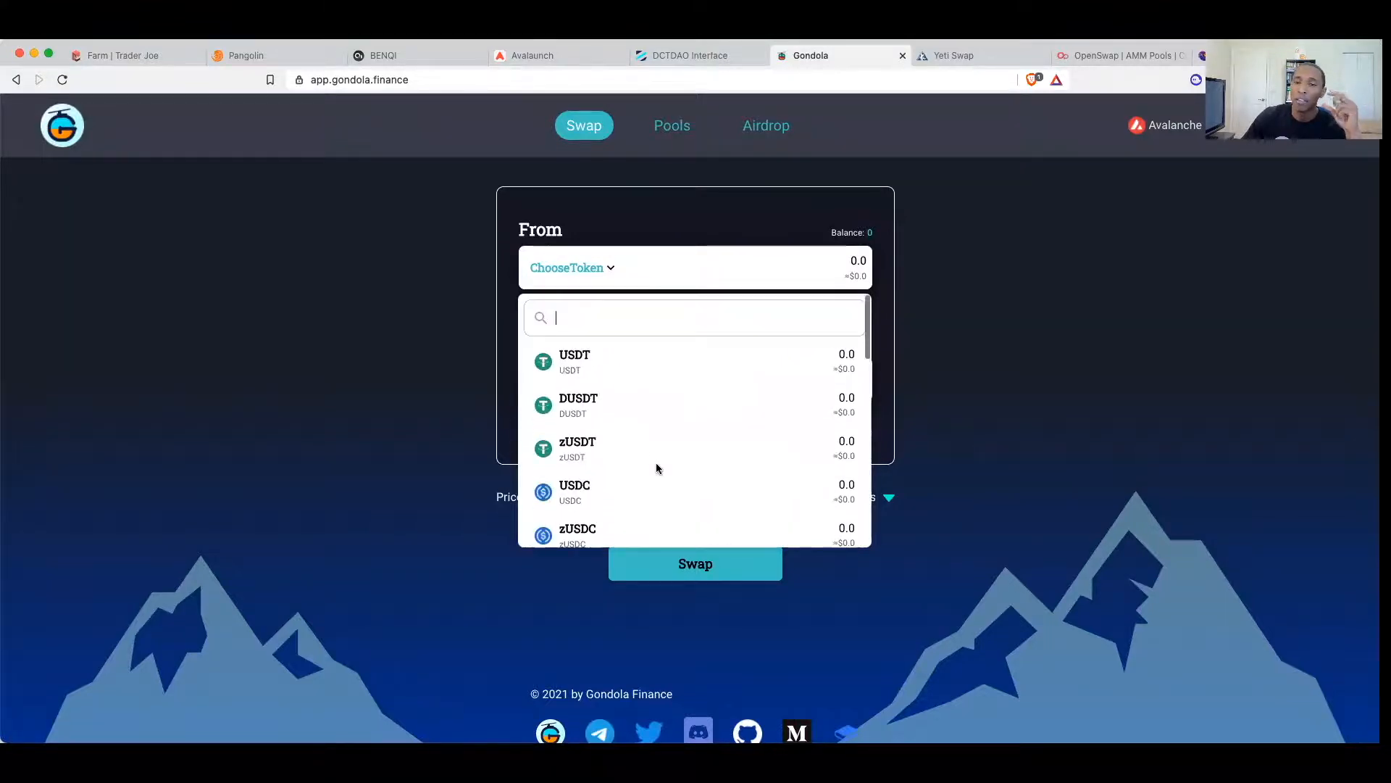
scroll(655, 465, "down", 2)
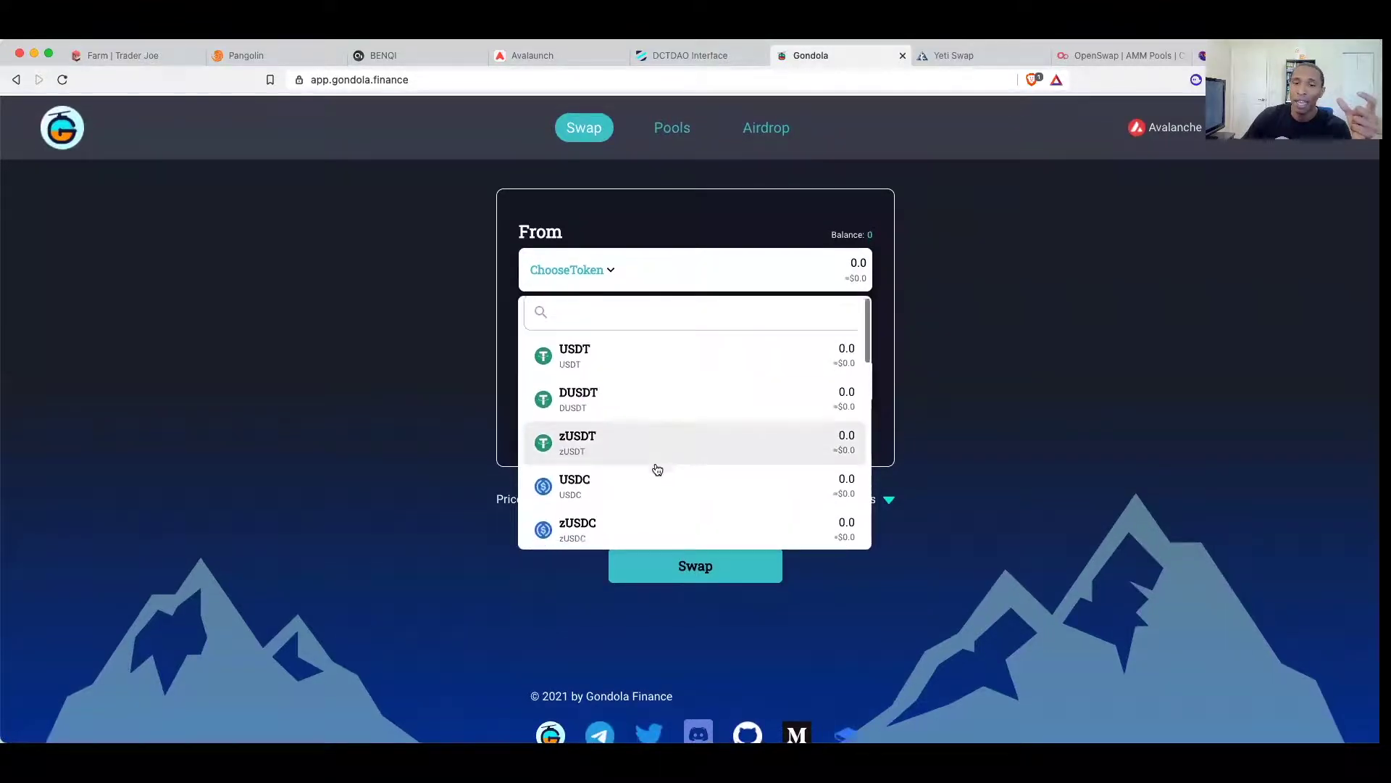
left_click(967, 421)
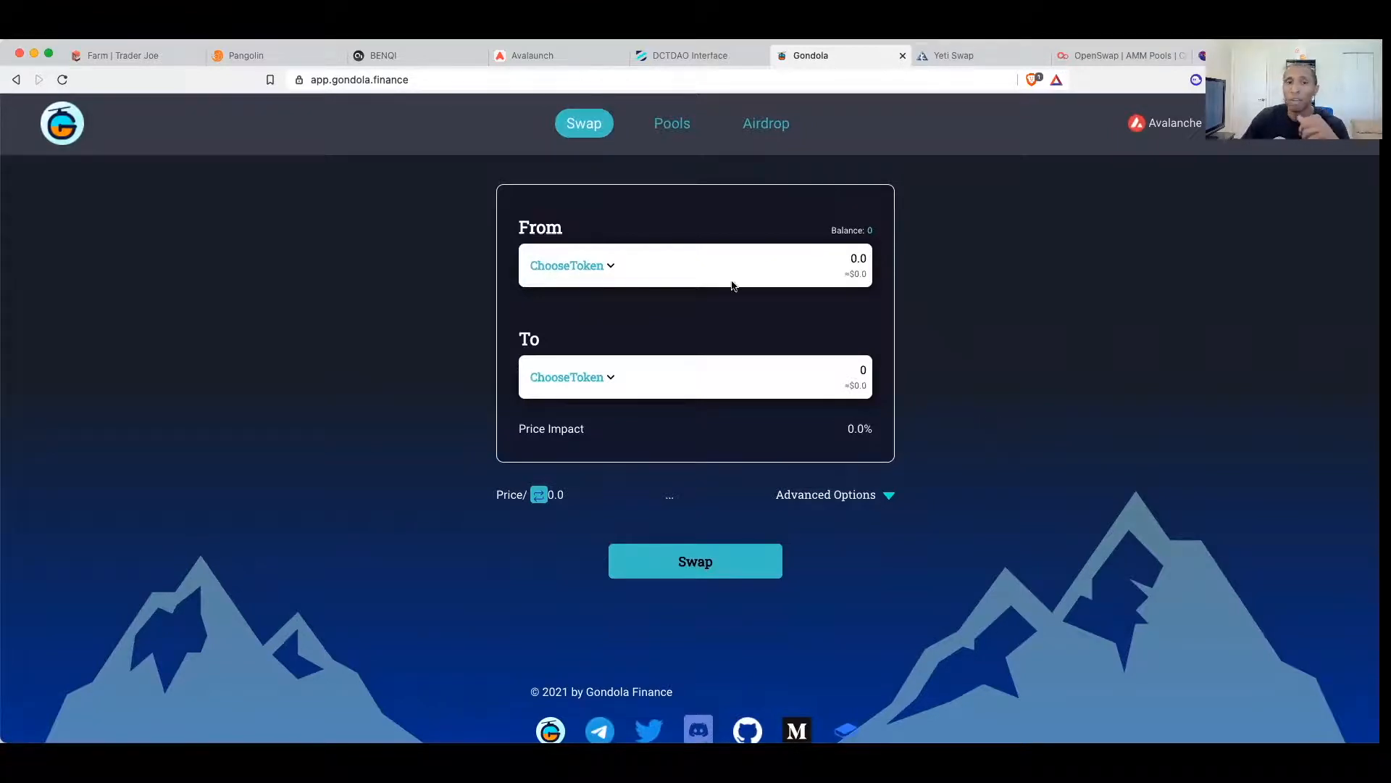
left_click(671, 129)
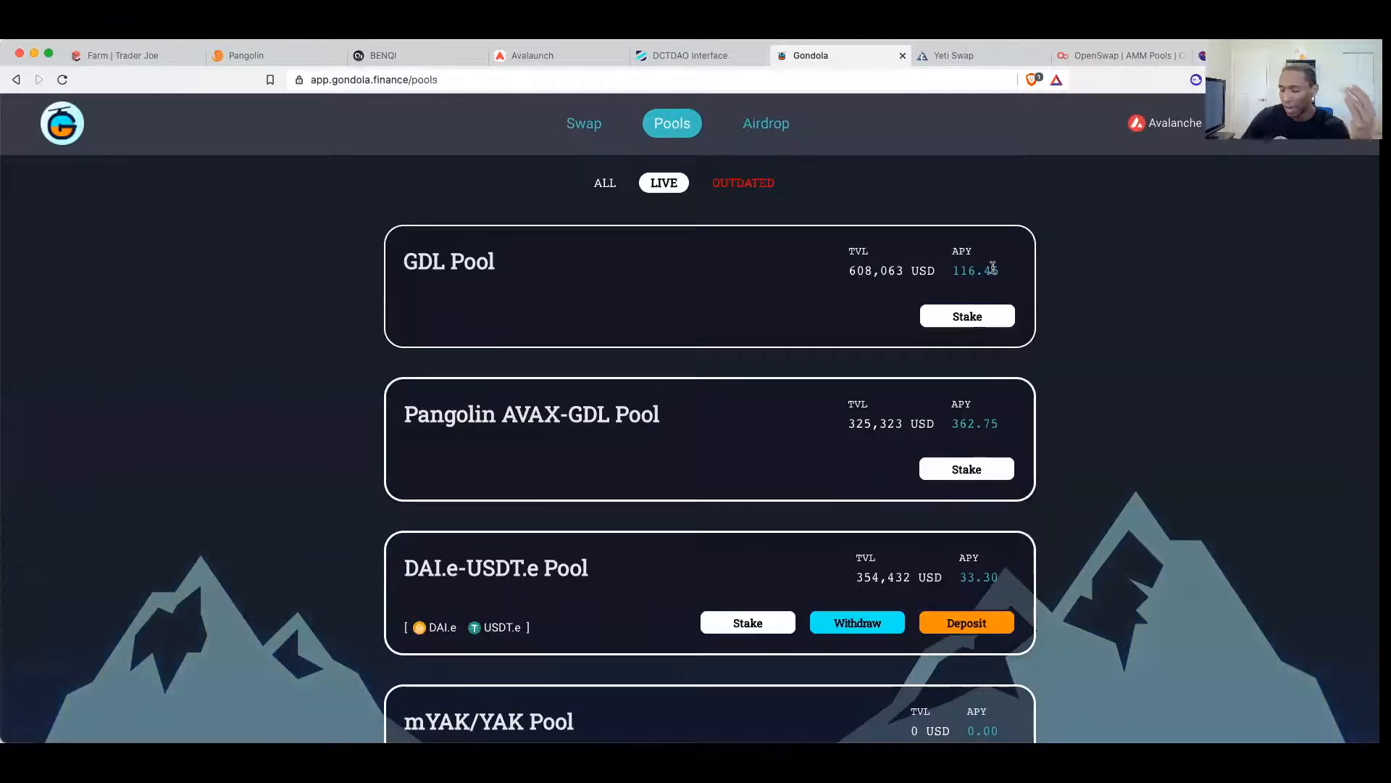
Step: Open GDL Pool staking and highlight the roughly 3,991.53 staked GDL figure
left_click(969, 318)
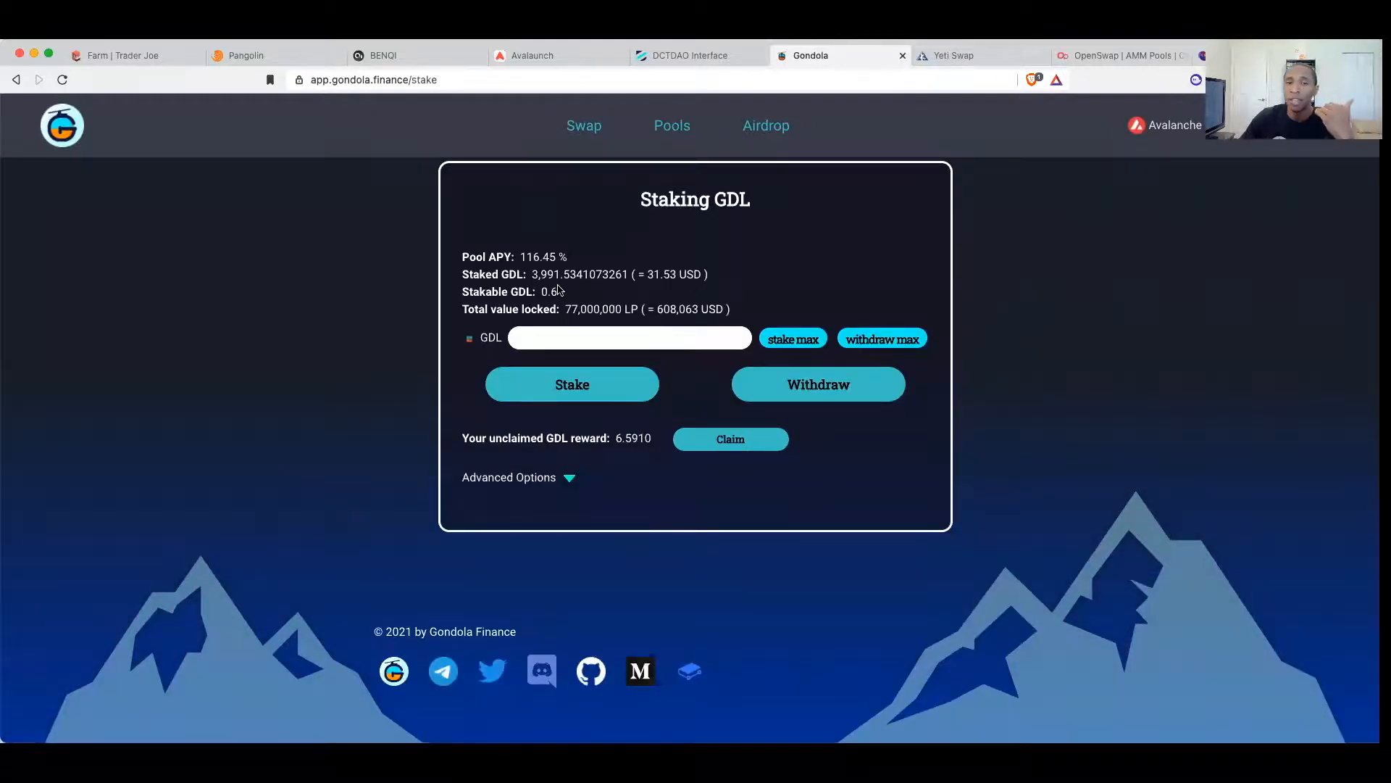
left_click_drag(651, 278, 748, 287)
left_click(750, 288)
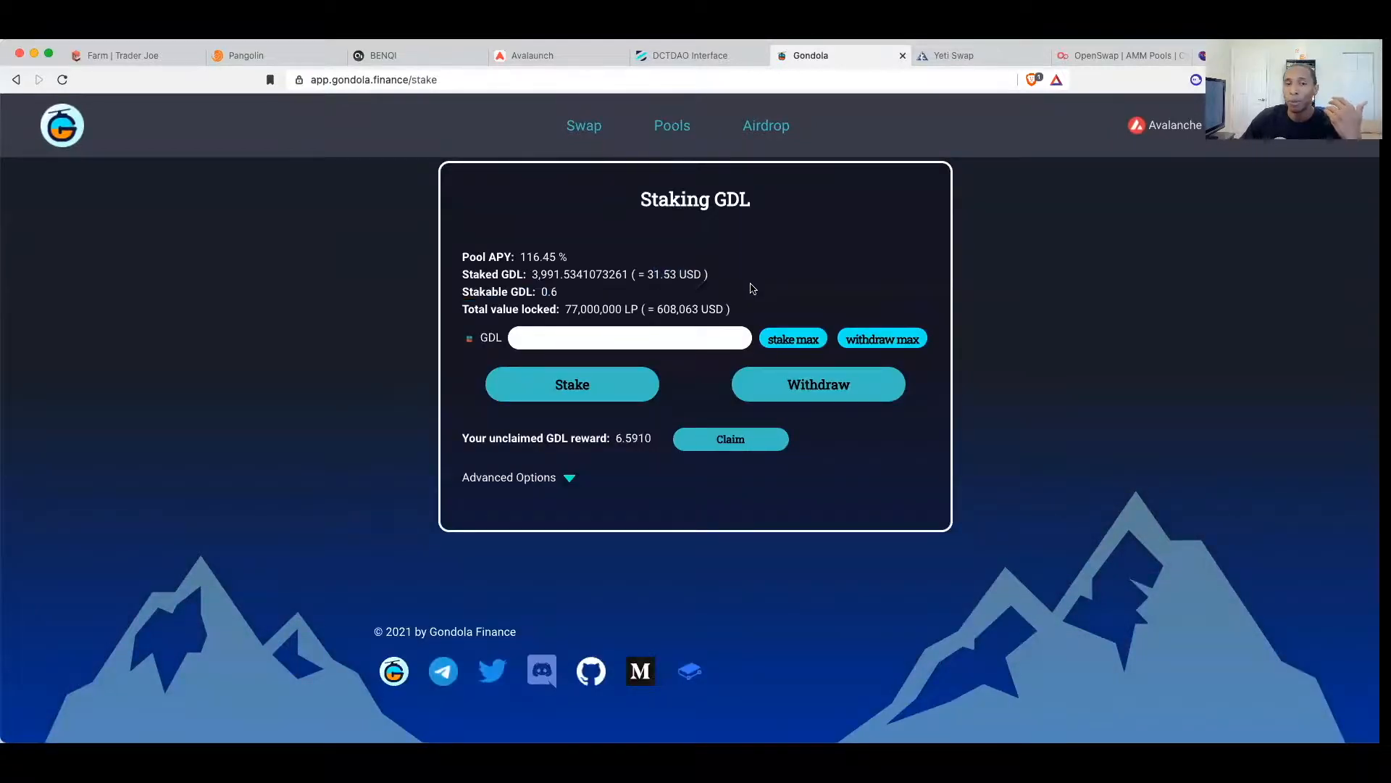
left_click_drag(525, 278, 568, 279)
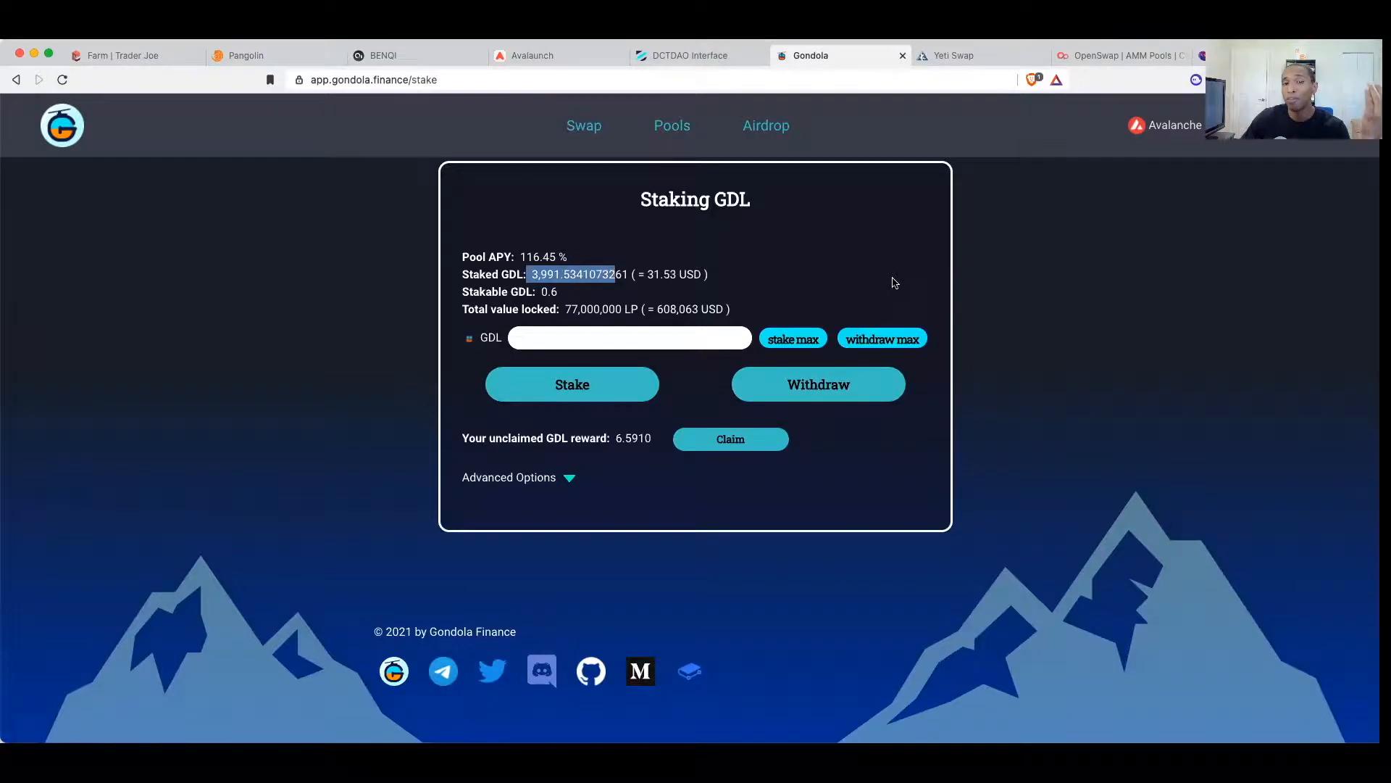